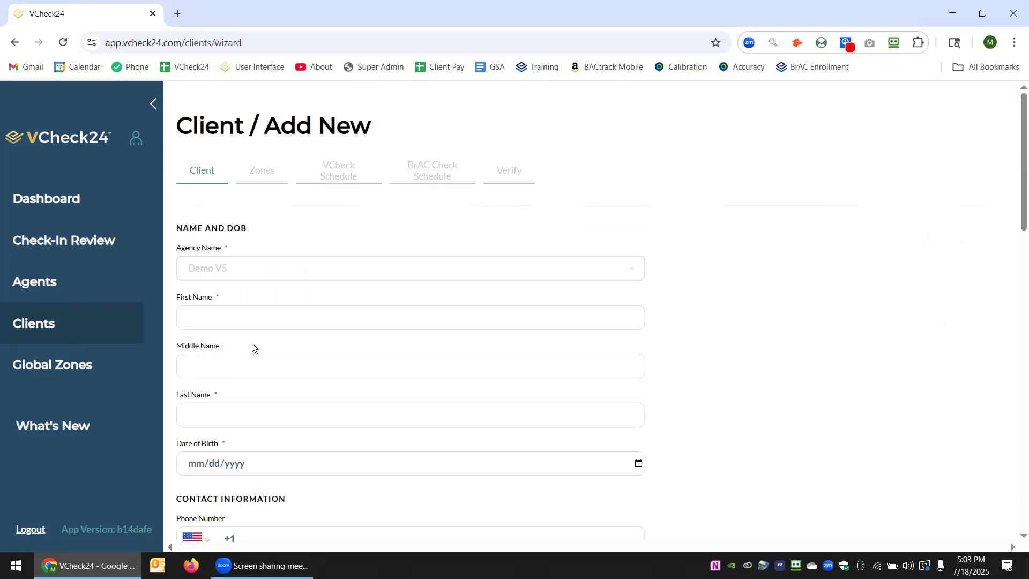
Enter the new client's first name, last name and date of birth.
click(258, 316)
text(John)
click(225, 416)
text(Doe)
click(199, 463)
text(010120)
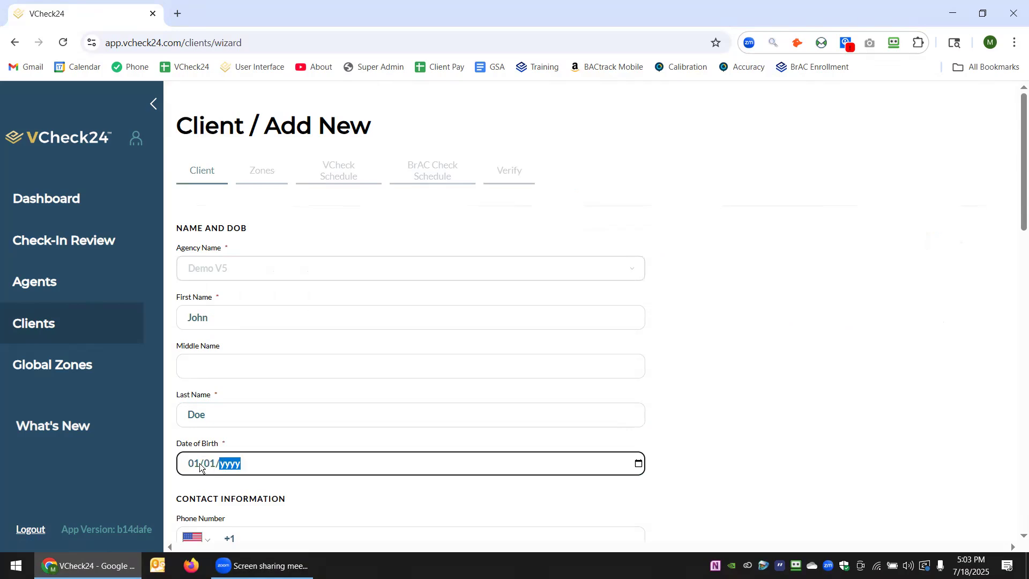
click(989, 264)
Fill in the client's phone number under the contact information, leaving the email address empty.
drag(1022, 156, 1017, 215)
click(409, 342)
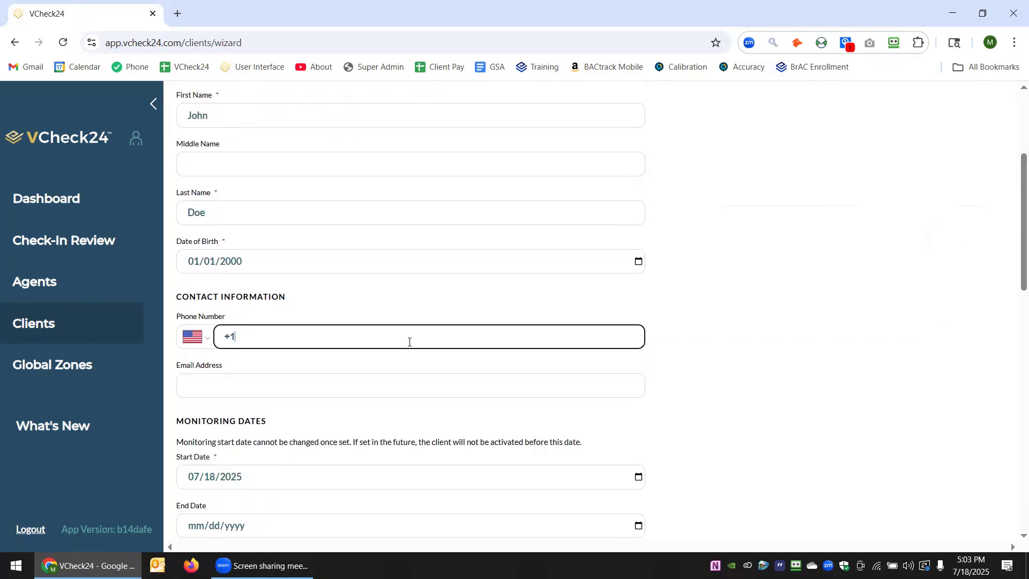
text(913 555 5587)
click(344, 386)
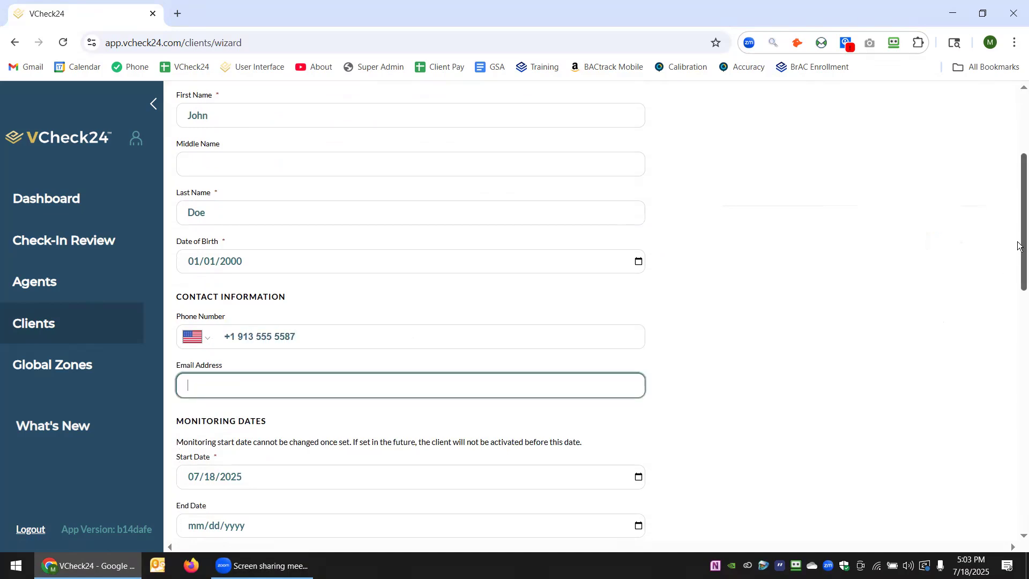
Assign the second listed agent as the client's primary agent, leaving the monitoring dates and timezone at their defaults.
scroll(1015, 300, down, 5)
scroll(292, 177, up, 1)
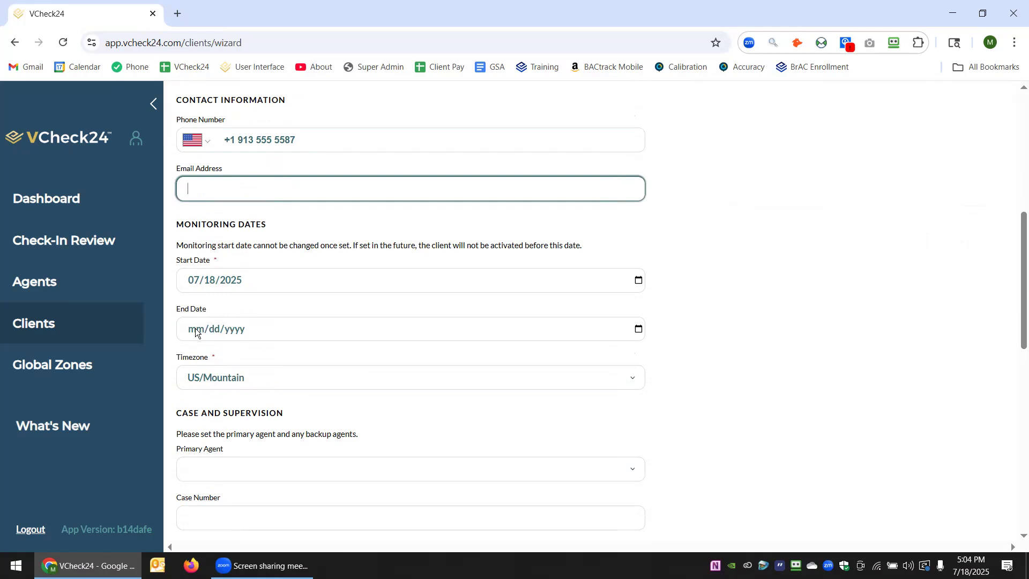
scroll(237, 216, down, 3)
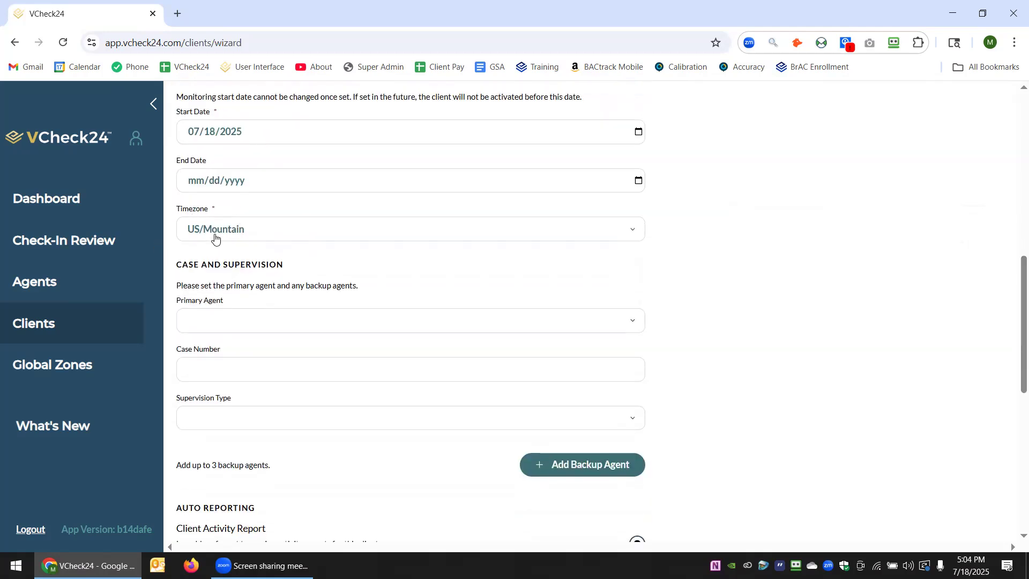
click(307, 326)
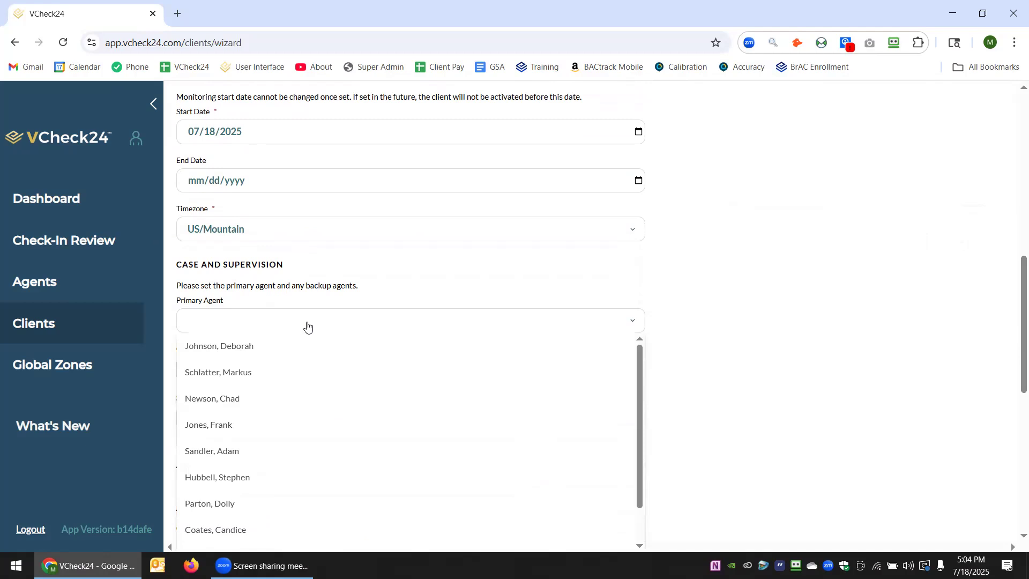
click(242, 375)
Enter the client's case number and set the supervision type to Pre-Trial Release.
click(241, 374)
text(lkj0897)
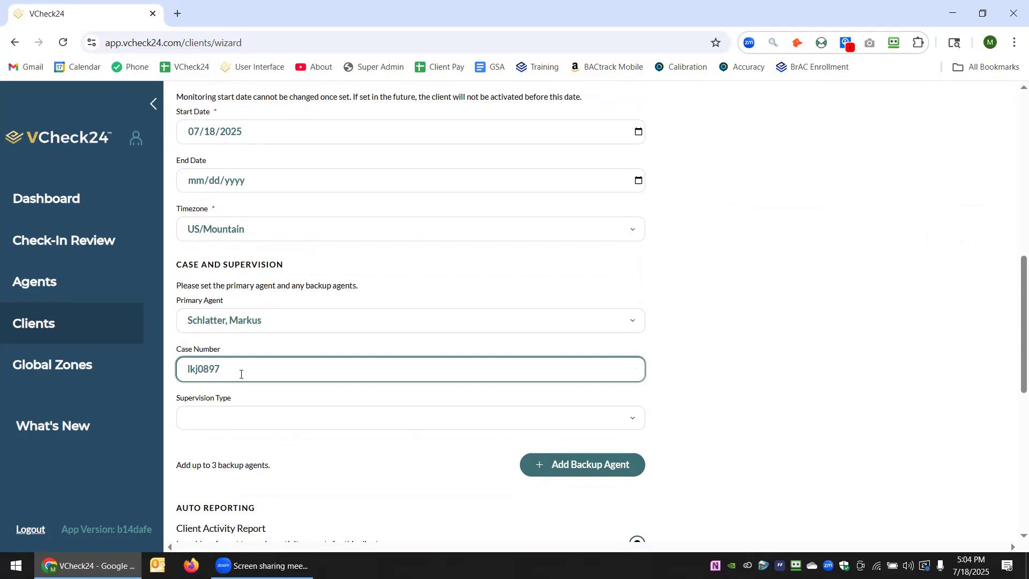
click(345, 422)
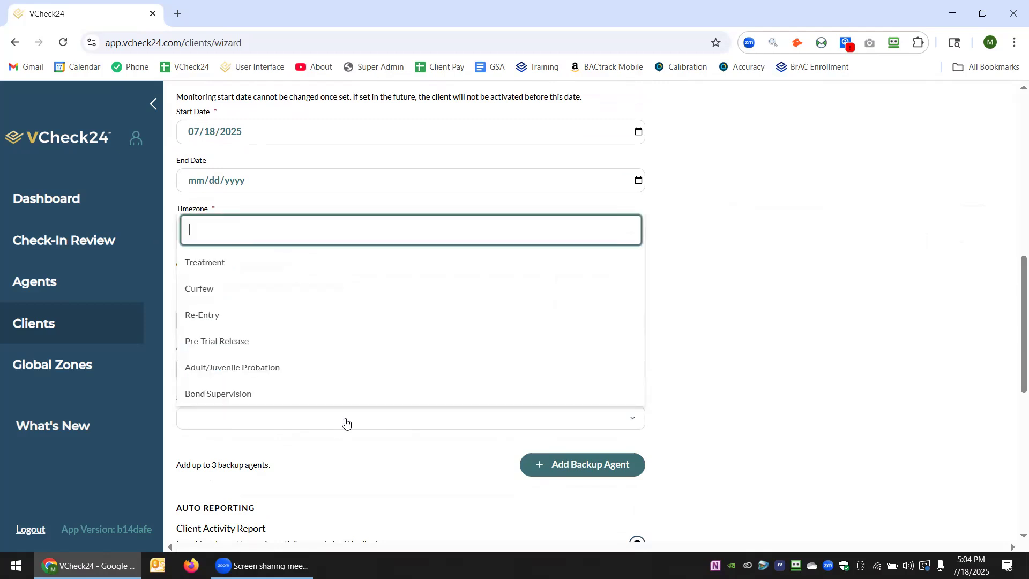
click(349, 343)
Try the daily and weekly client activity report options, ending on the preference not to receive activity reports.
drag(1019, 310, 1018, 403)
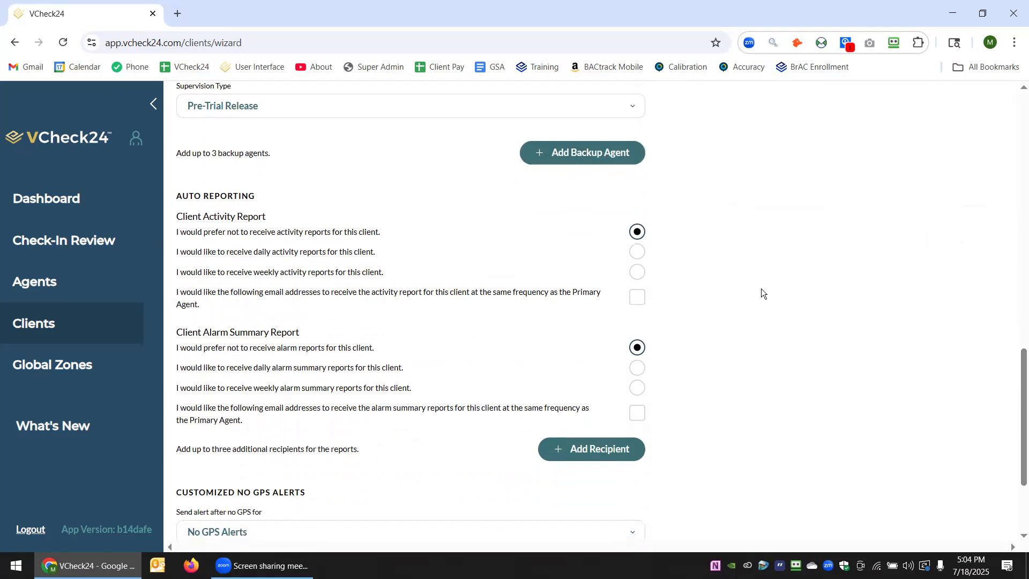
click(637, 252)
click(638, 272)
click(637, 251)
click(637, 232)
click(639, 251)
click(637, 232)
Set the customized no-GPS alert to 2 Hours and save the client details to continue.
scroll(1020, 465, down, 3)
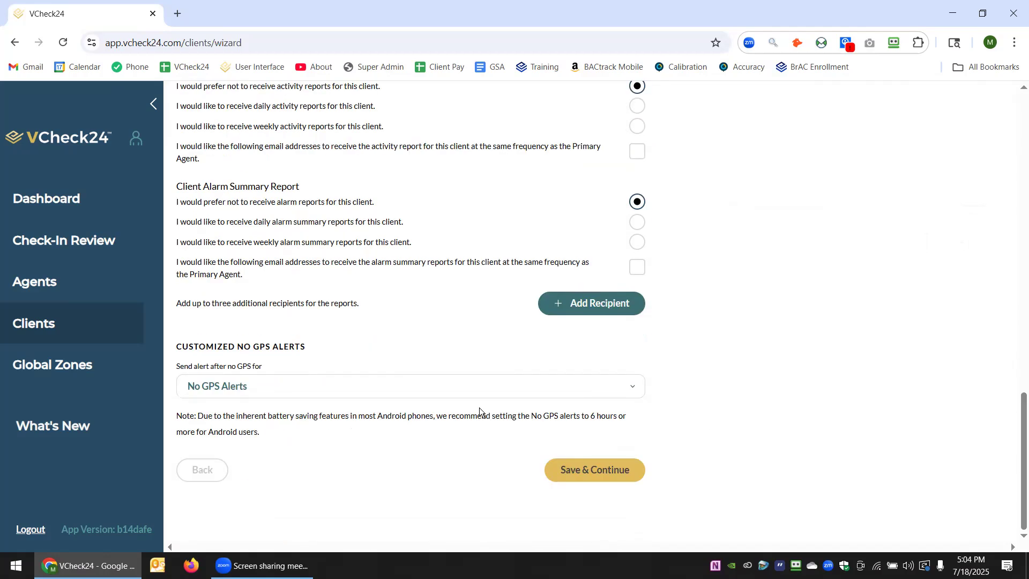
click(524, 397)
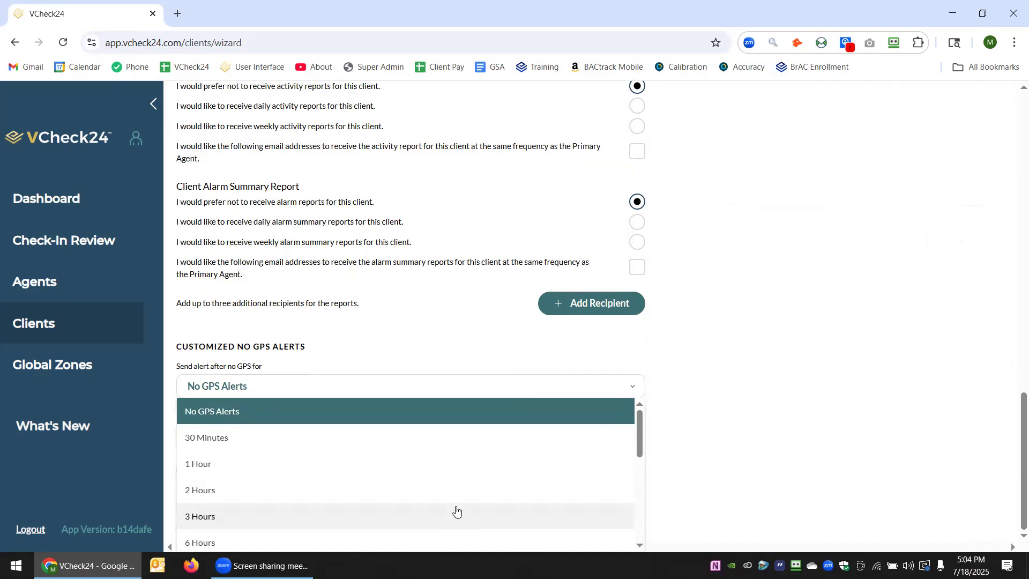
click(395, 491)
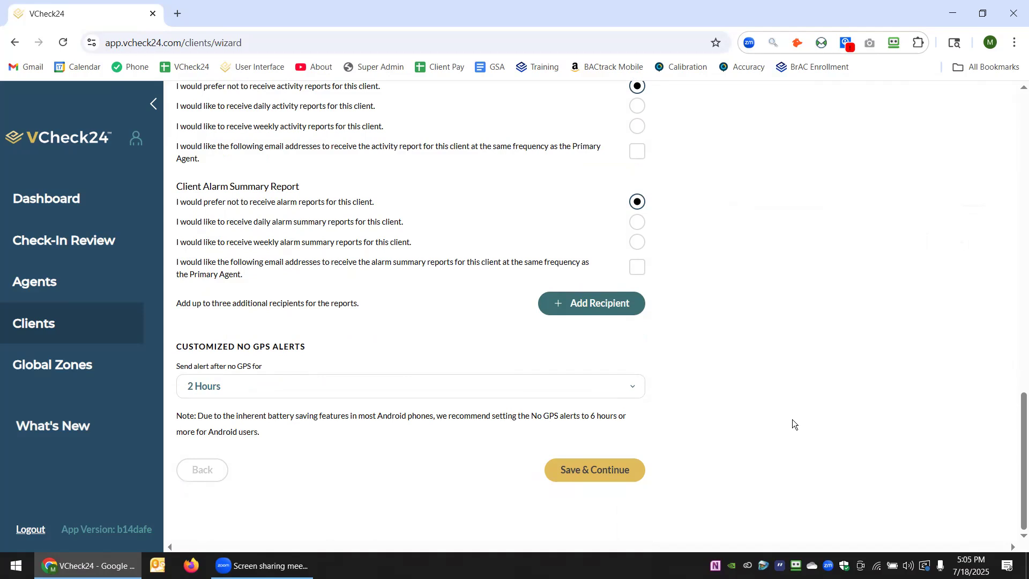
click(583, 468)
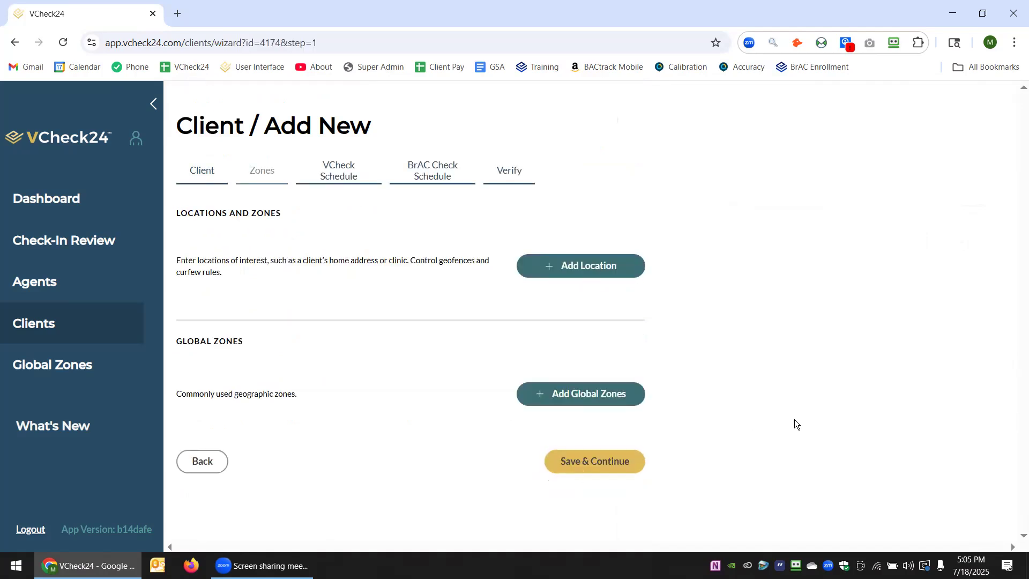
Continue past the Zones and VCheck Schedule pages without adding entries, and enable the BrAC check schedule.
click(597, 466)
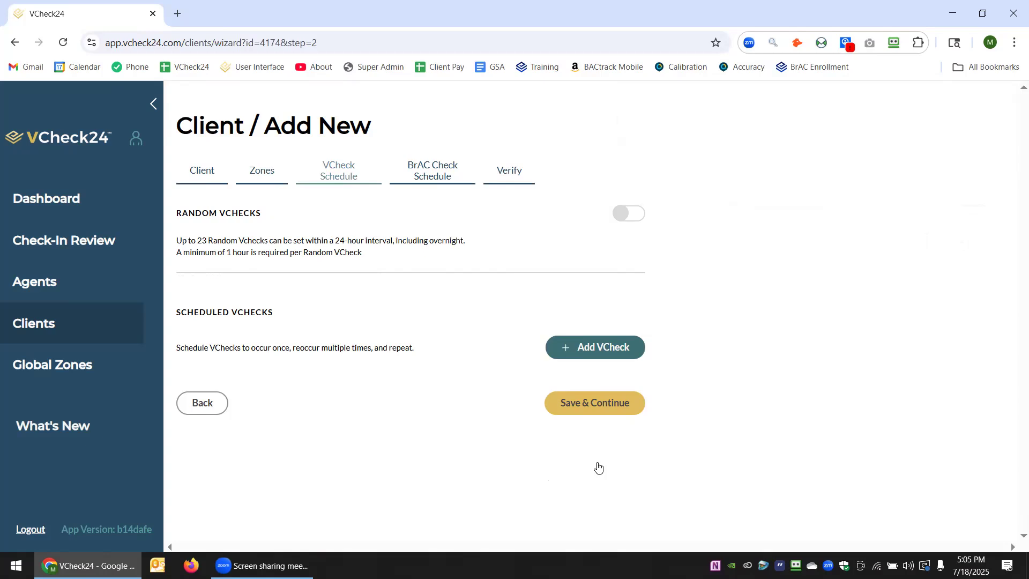
click(608, 404)
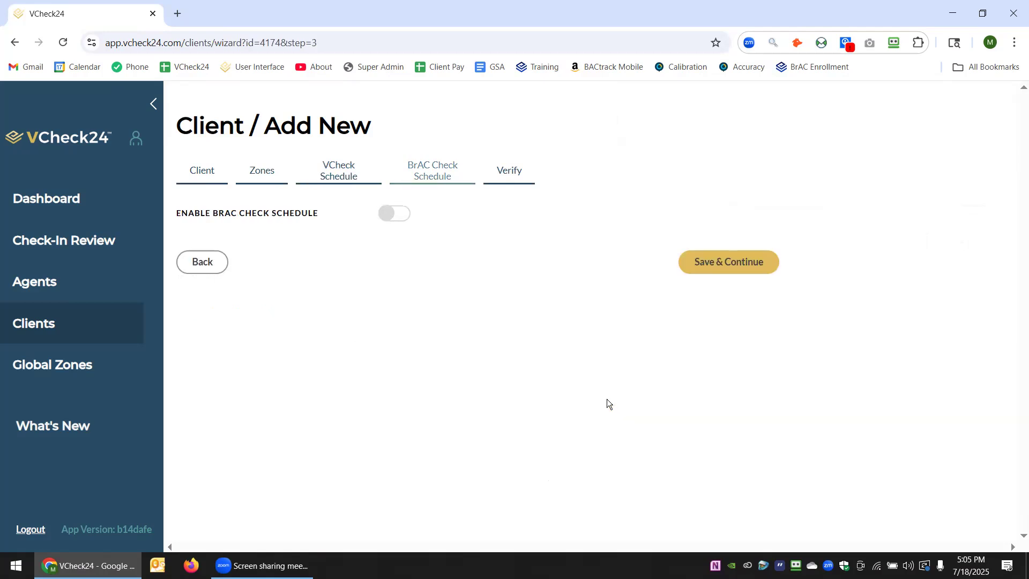
click(392, 216)
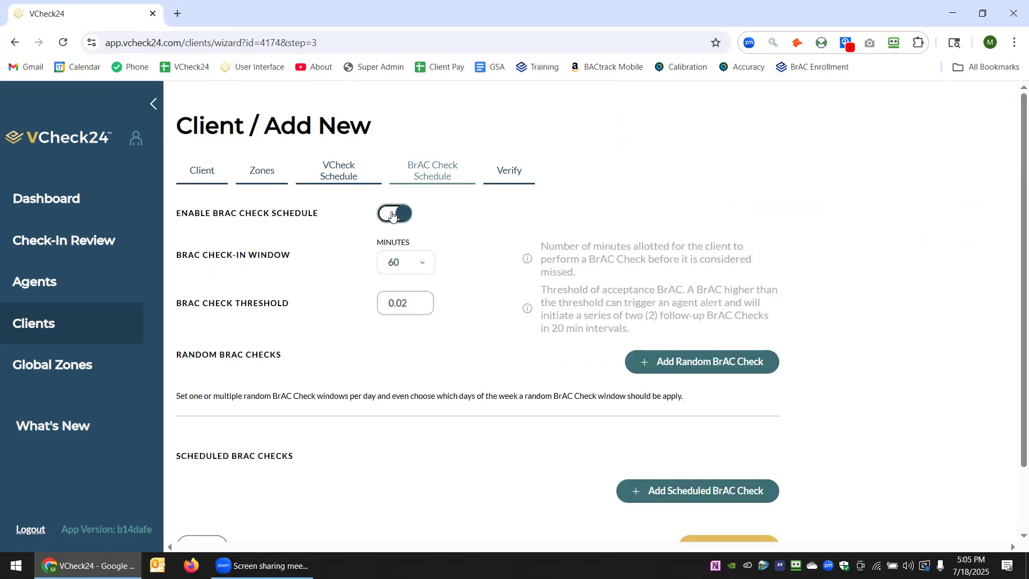
Set the BrAC check-in window to 45 minutes and the BrAC check threshold to 0.015.
click(427, 269)
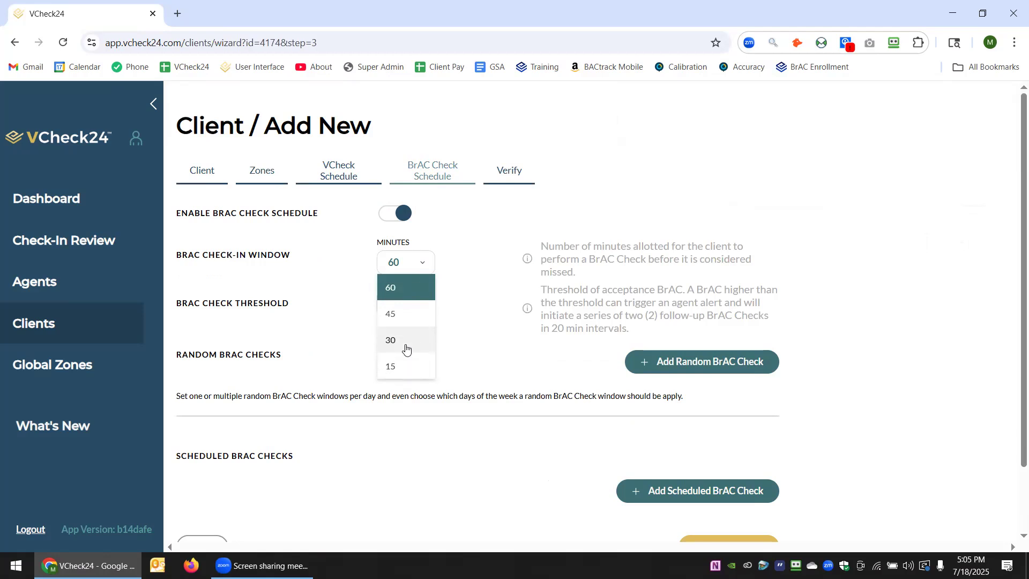
click(402, 315)
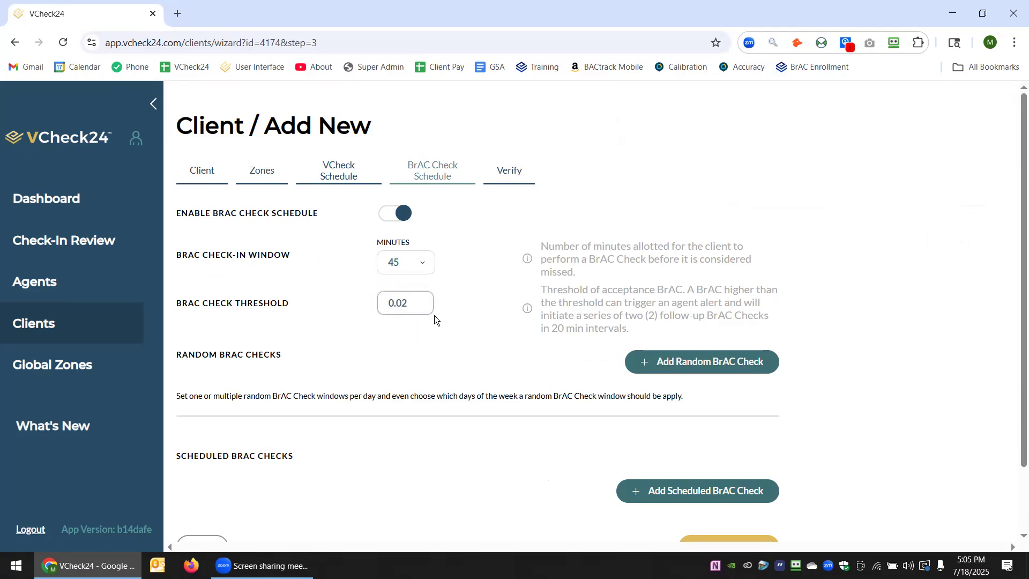
click(417, 306)
click(405, 354)
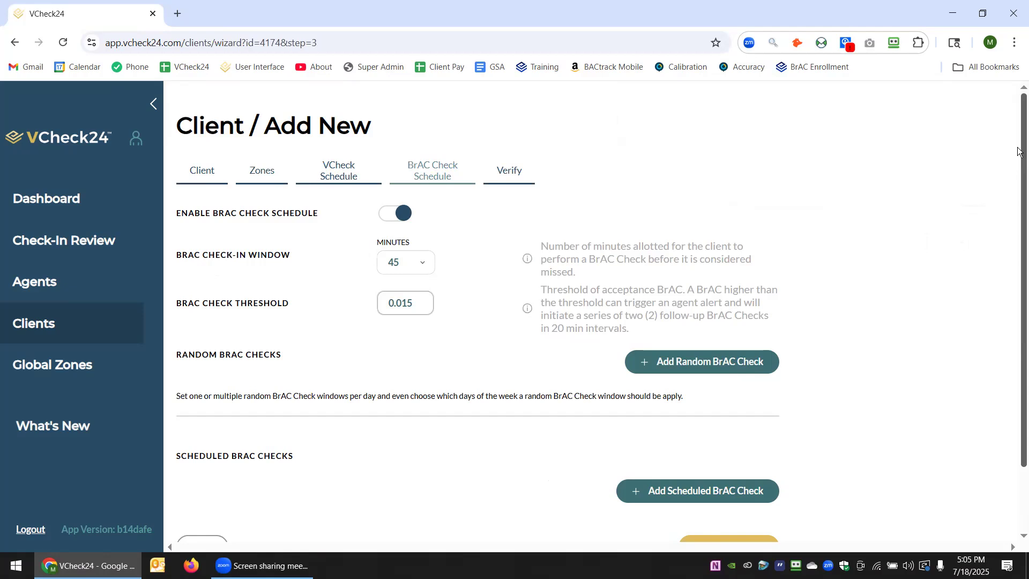
Add a random BrAC check with frequency 5 from 08:00 AM to 10:08 PM, Monday through Friday, and save it.
drag(1019, 154, 1018, 261)
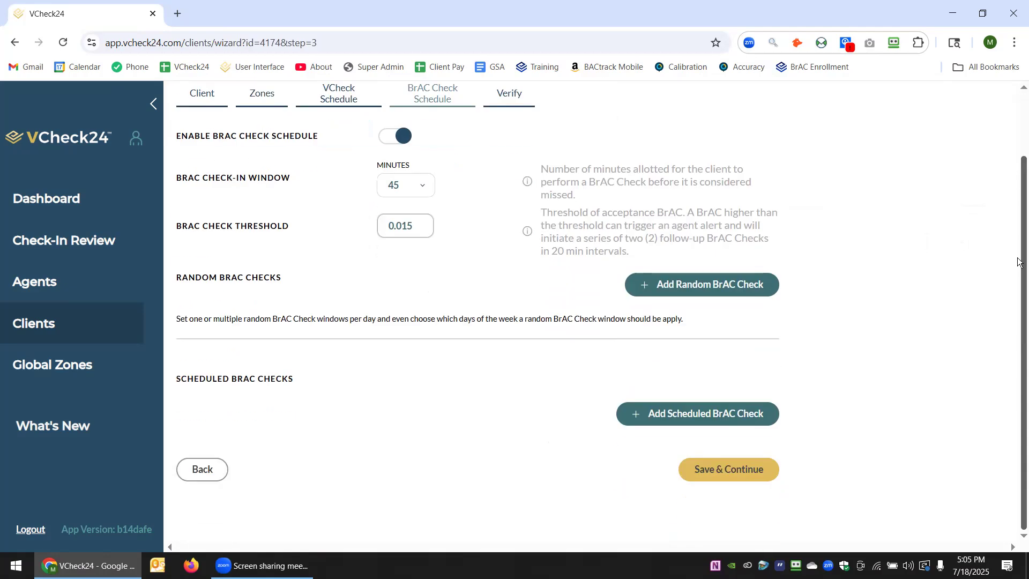
click(691, 286)
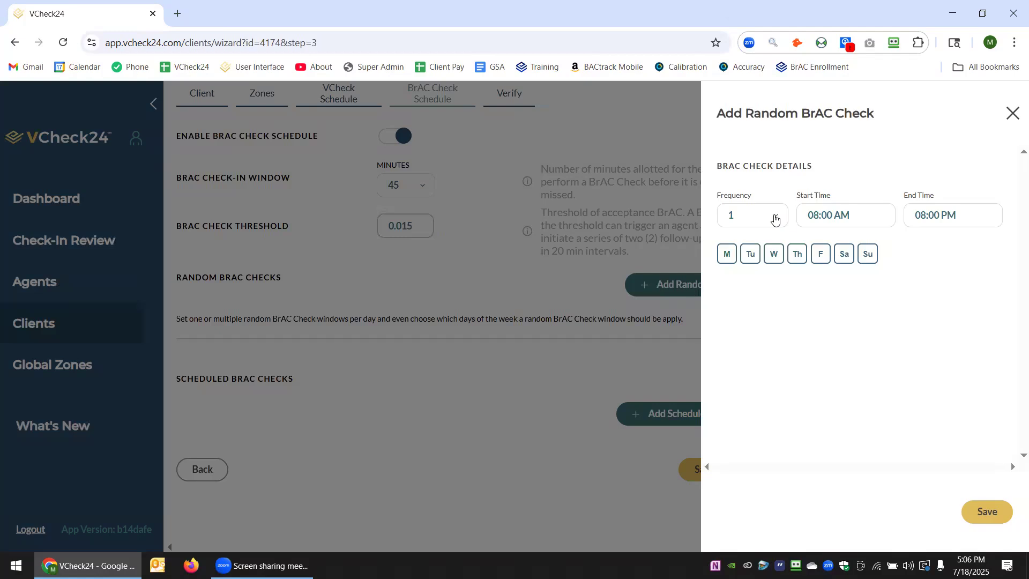
click(774, 219)
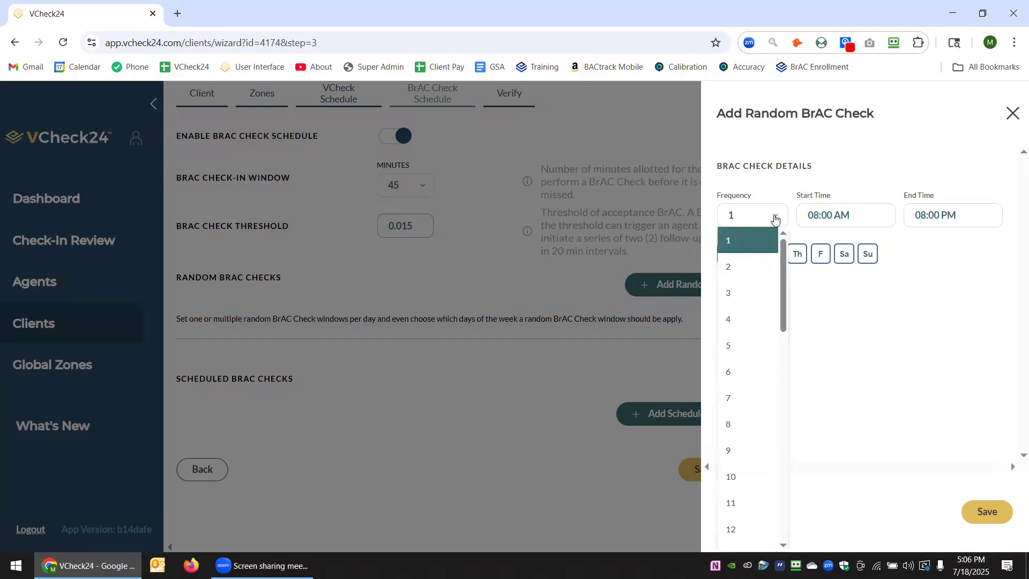
click(751, 343)
click(914, 215)
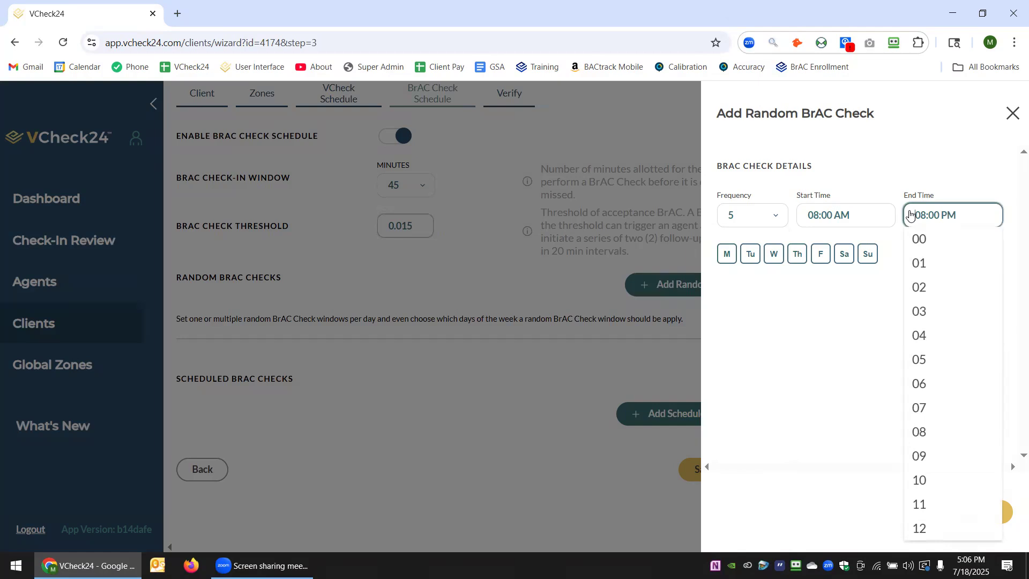
click(952, 477)
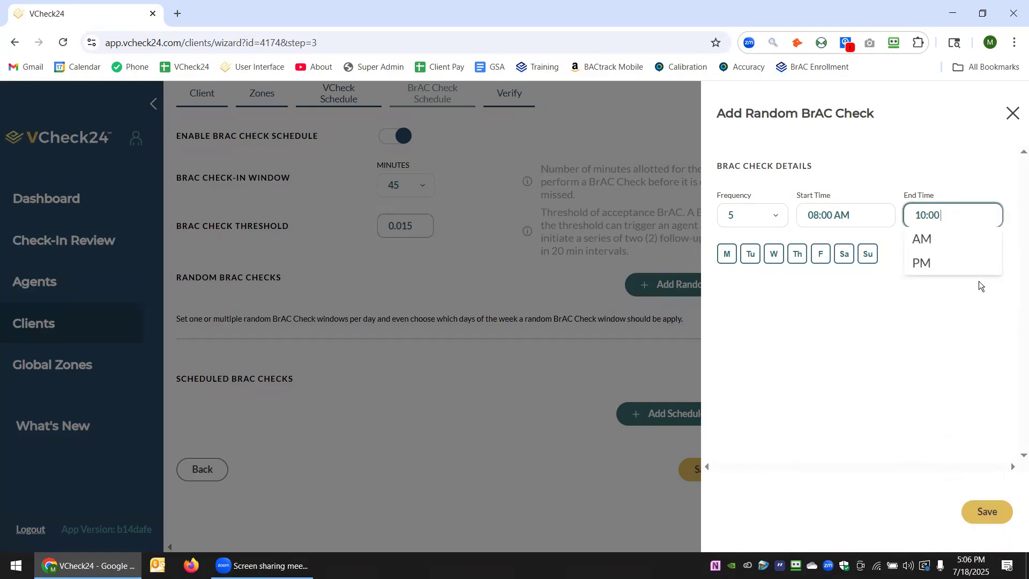
click(960, 435)
click(933, 268)
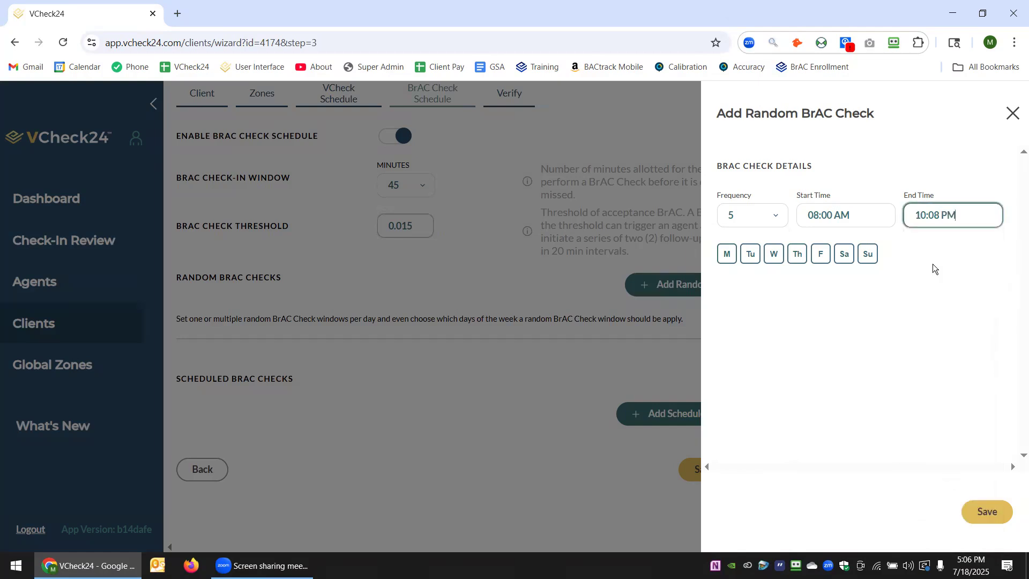
click(728, 255)
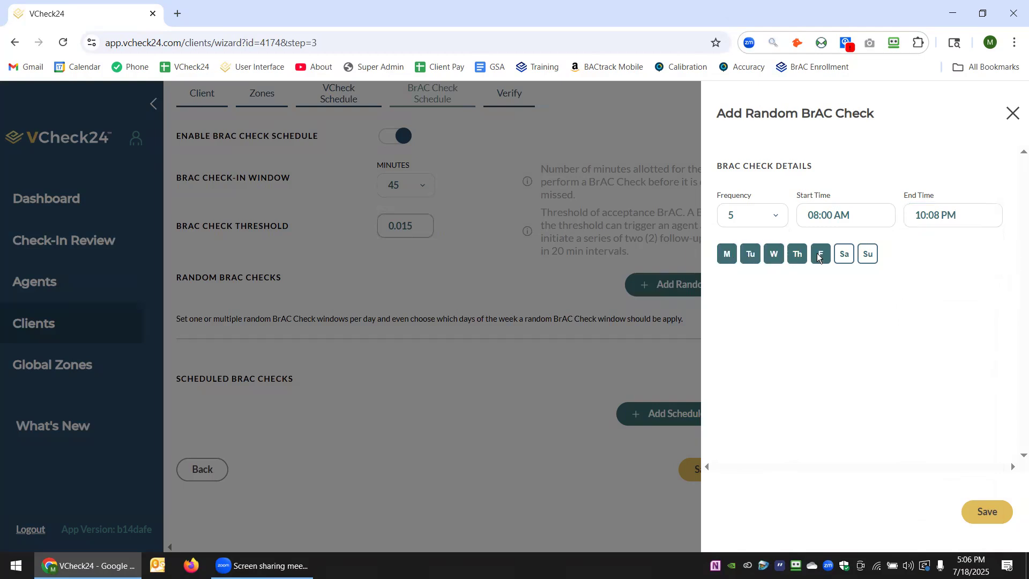
click(984, 511)
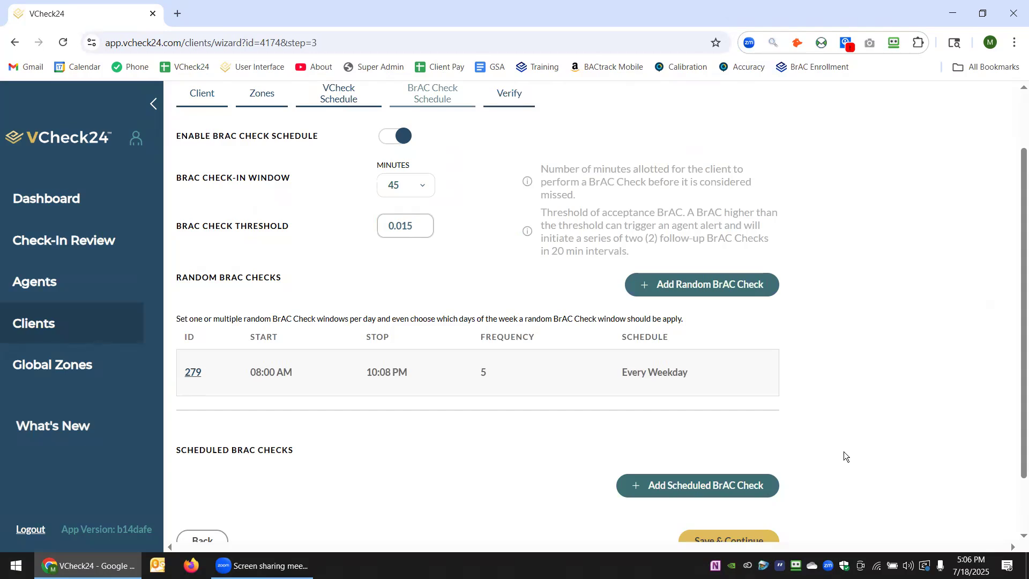
Add and save a second random BrAC check for Saturday and Sunday with frequency 1, 08:00 AM to 08:00 PM.
click(702, 290)
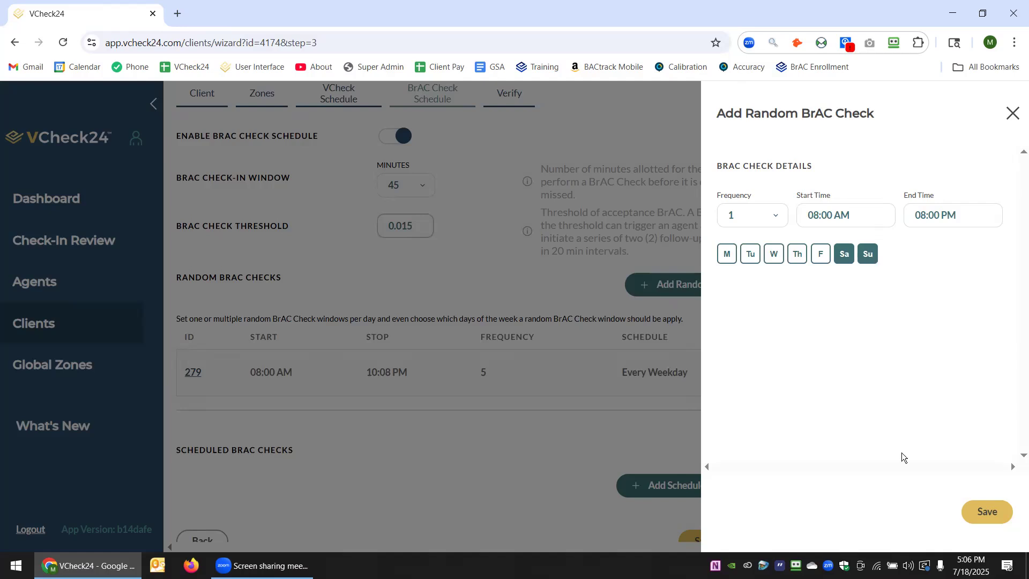
click(992, 510)
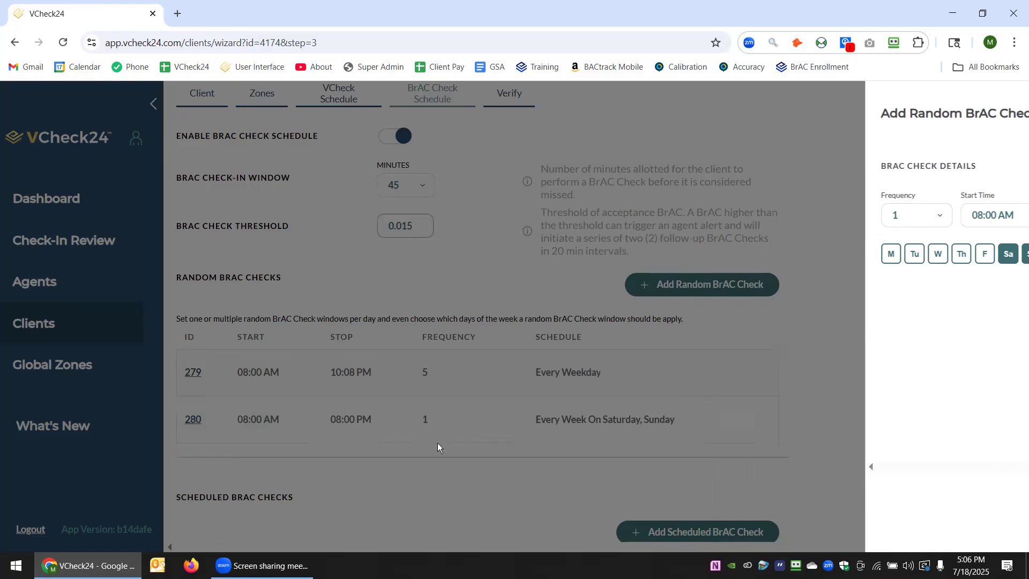
Start a scheduled BrAC check named "Daily 10pm" beginning 07/21/2025 at 10:00 PM.
scroll(1019, 386, down, 2)
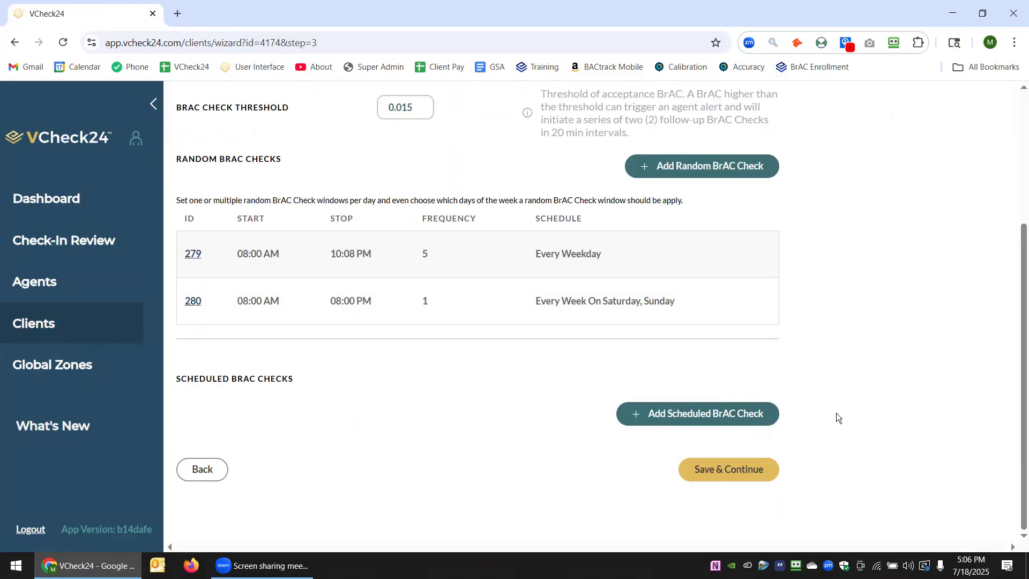
click(686, 423)
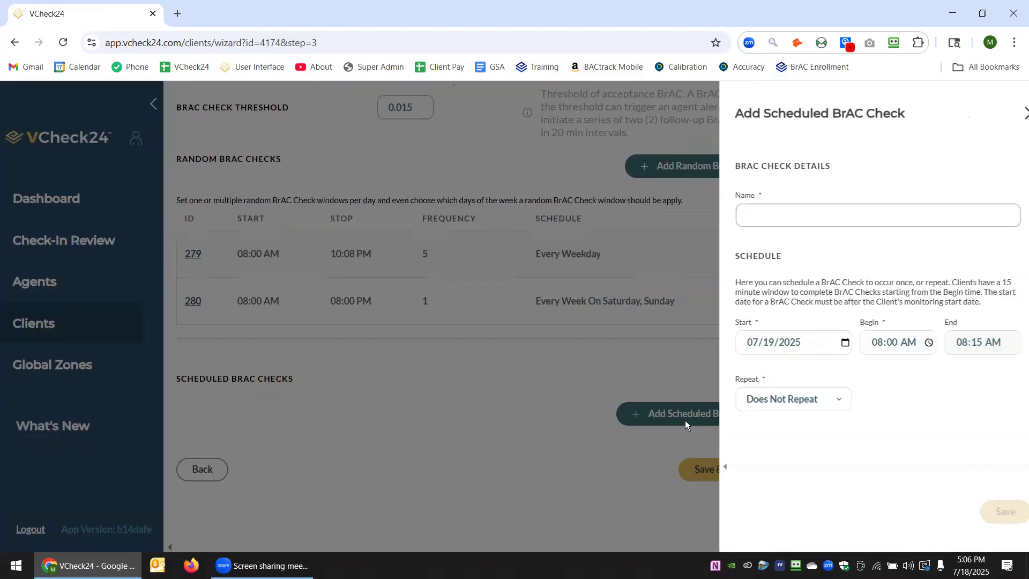
click(750, 211)
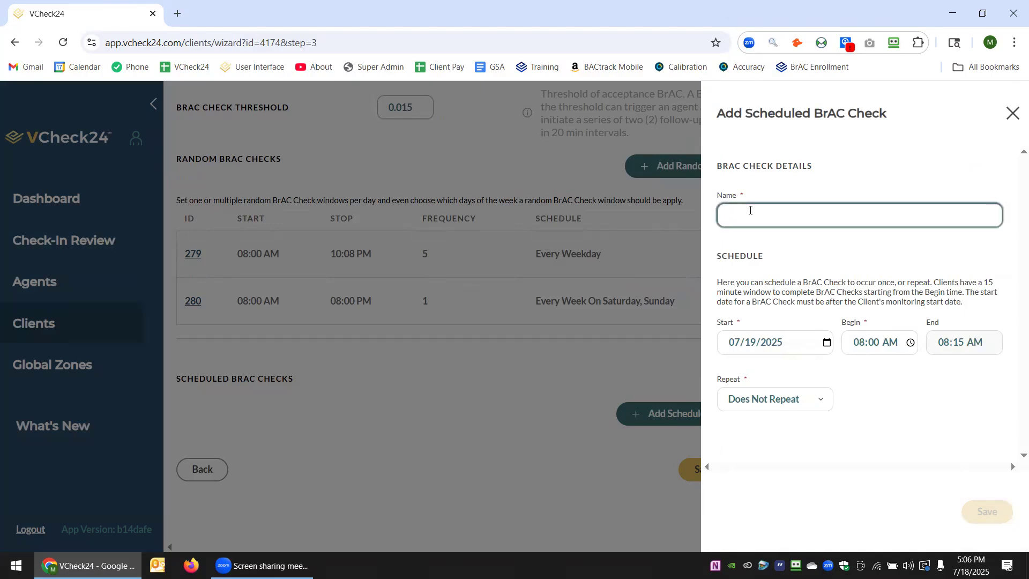
text(Daily 10pm)
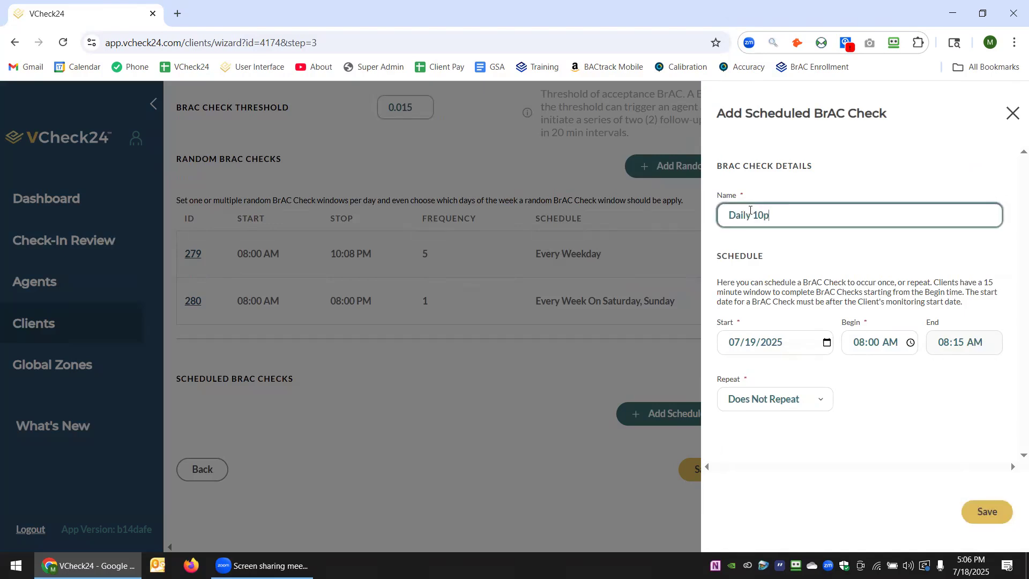
click(830, 347)
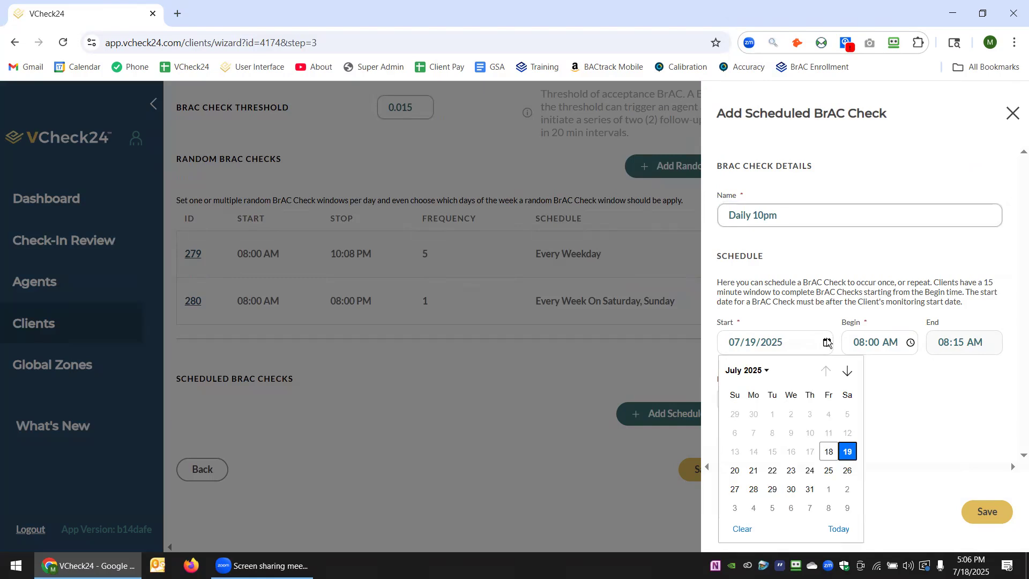
click(759, 471)
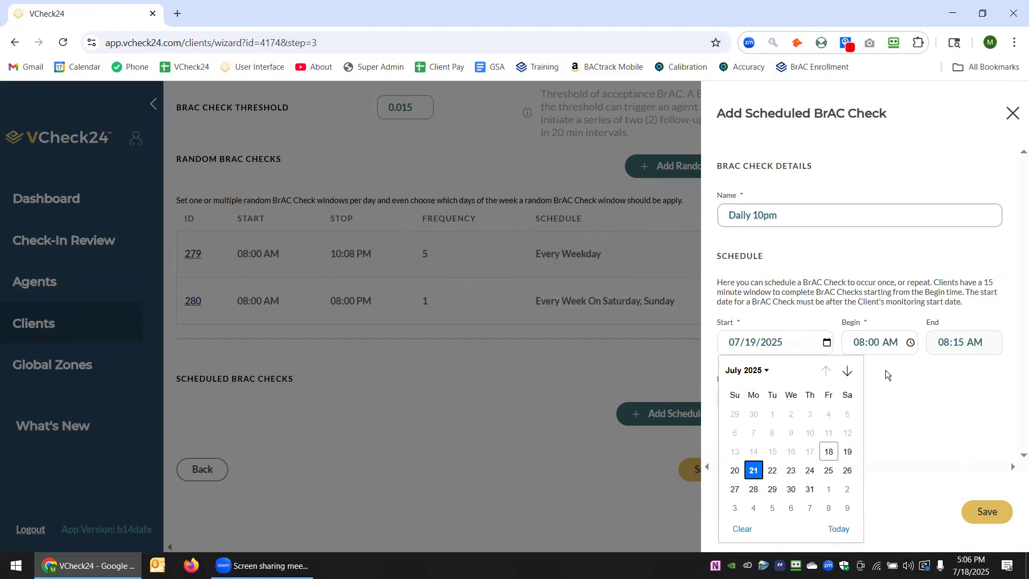
click(859, 343)
text(1000p)
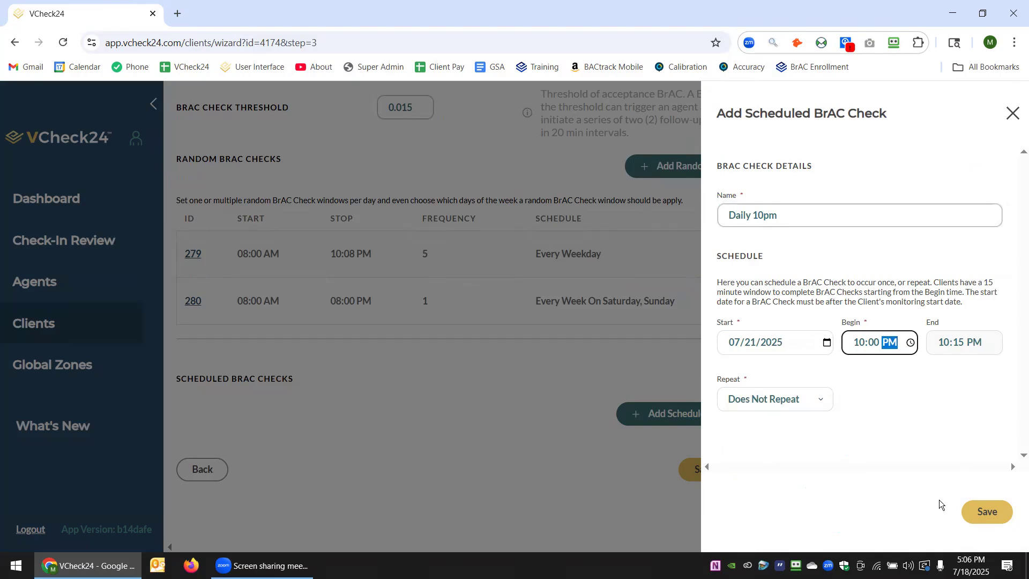
click(875, 416)
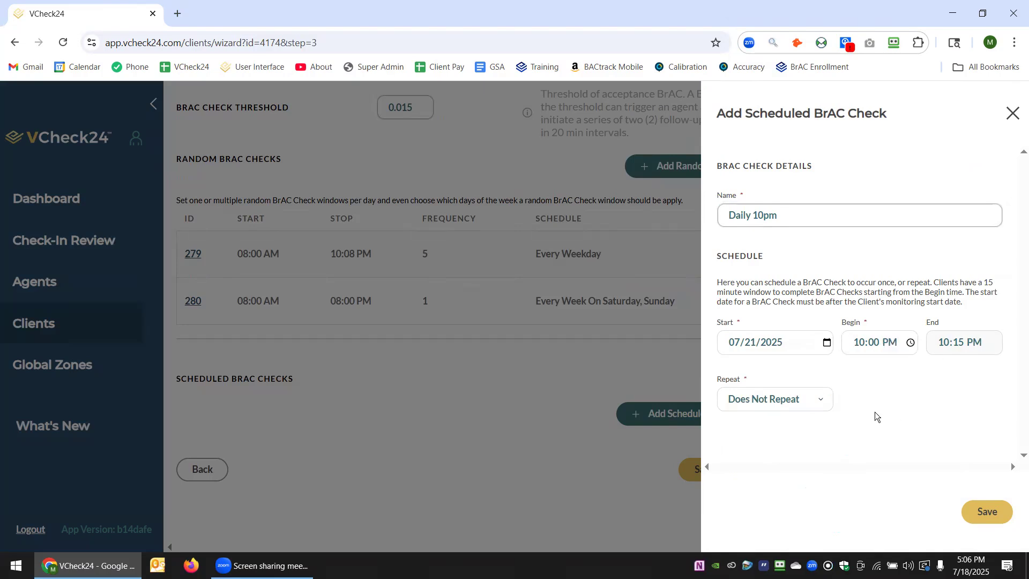
Set the scheduled check to a custom repeat on Tuesday and Wednesday, and save it.
click(757, 409)
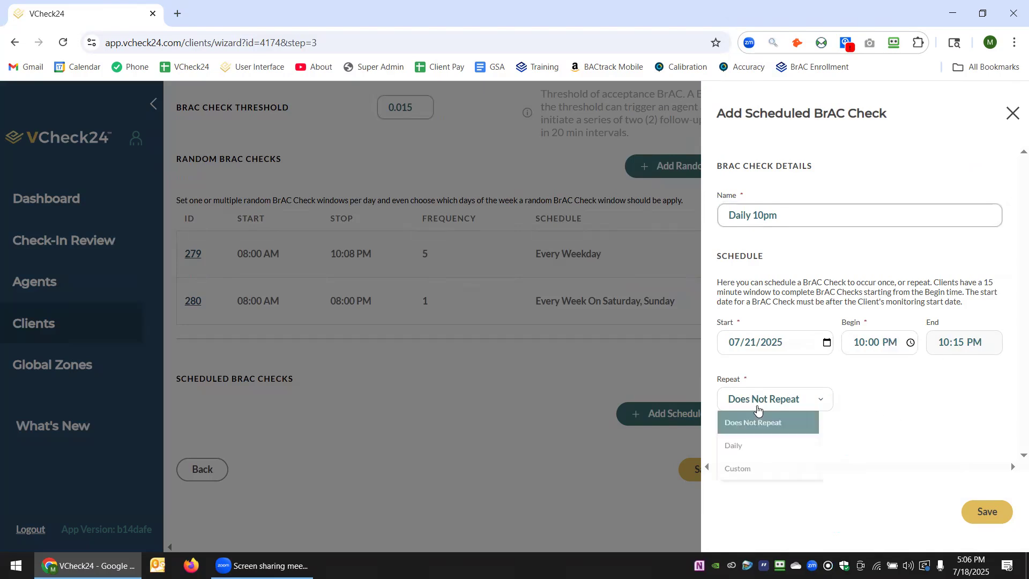
click(753, 456)
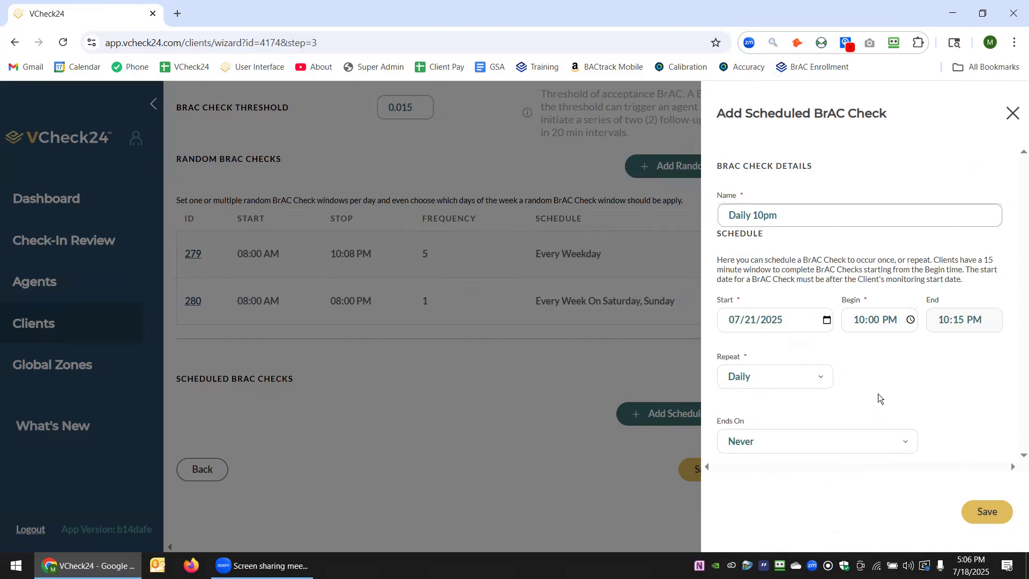
click(774, 381)
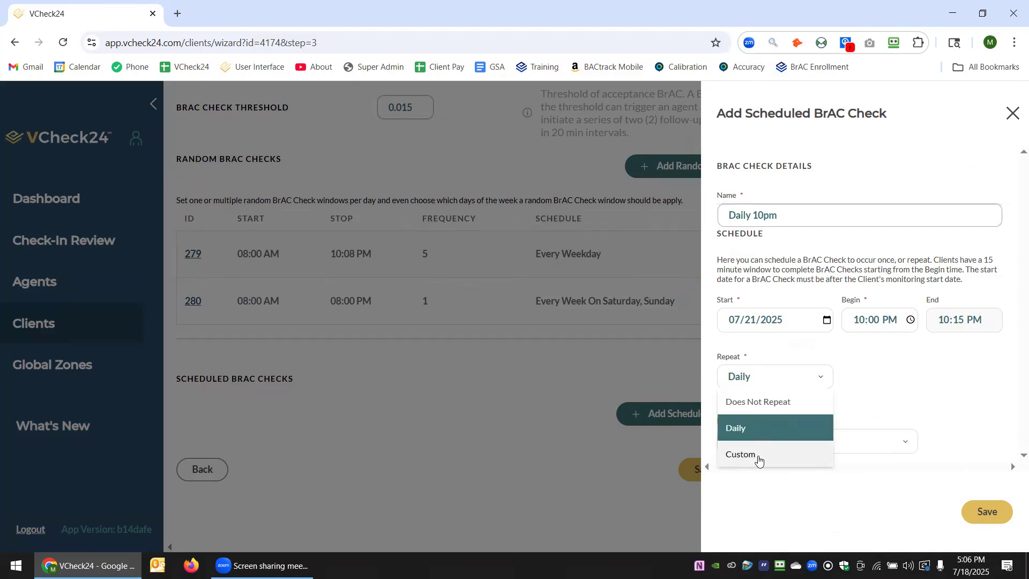
click(750, 456)
click(750, 405)
click(773, 405)
click(987, 513)
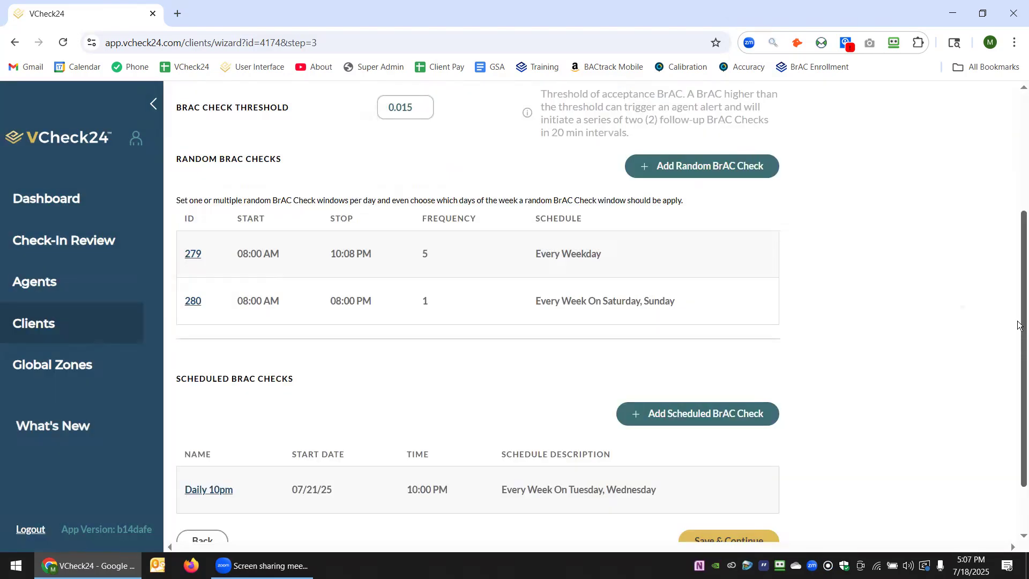
Save the BrAC schedule, review the client's details on the Verify page, and complete the enrollment with the application link enabled.
scroll(701, 504, down, 2)
click(733, 476)
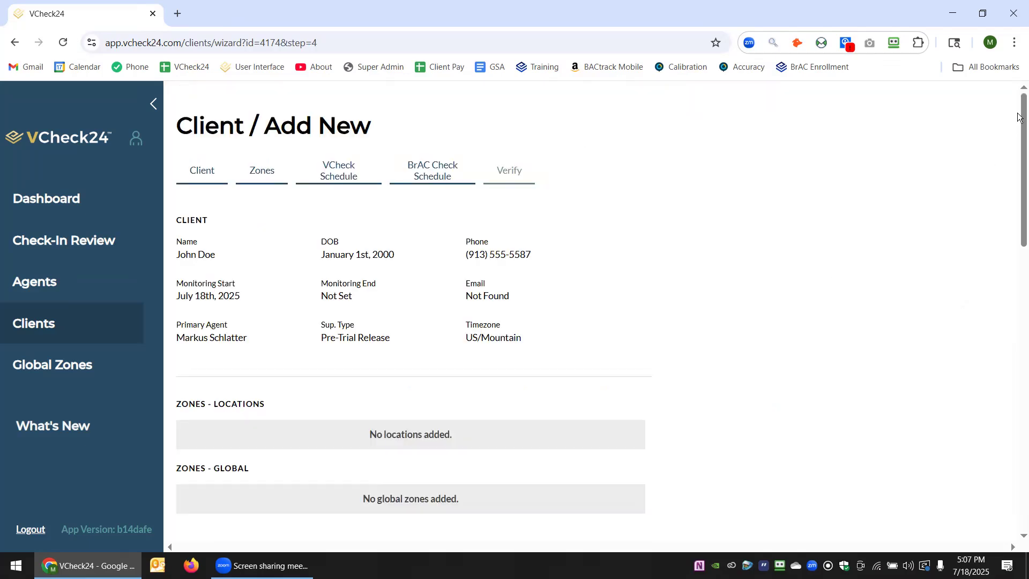
drag(1020, 114, 1020, 412)
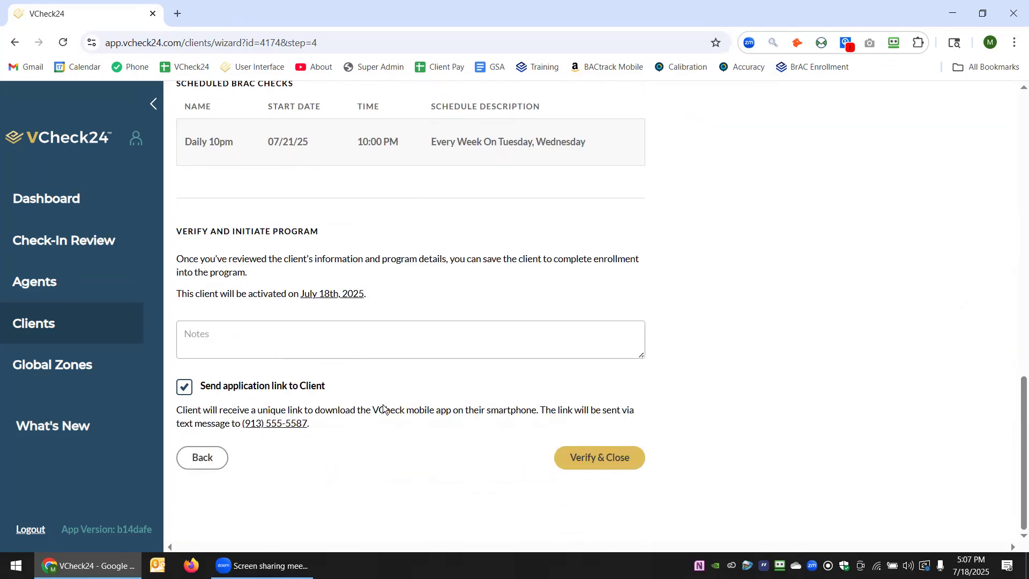
drag(333, 421, 272, 429)
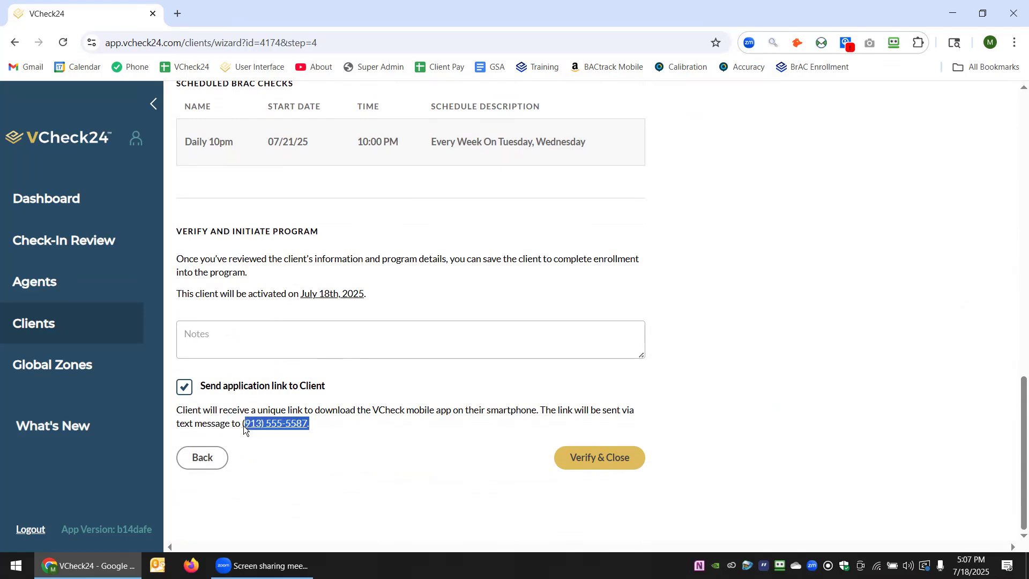
click(312, 464)
click(615, 468)
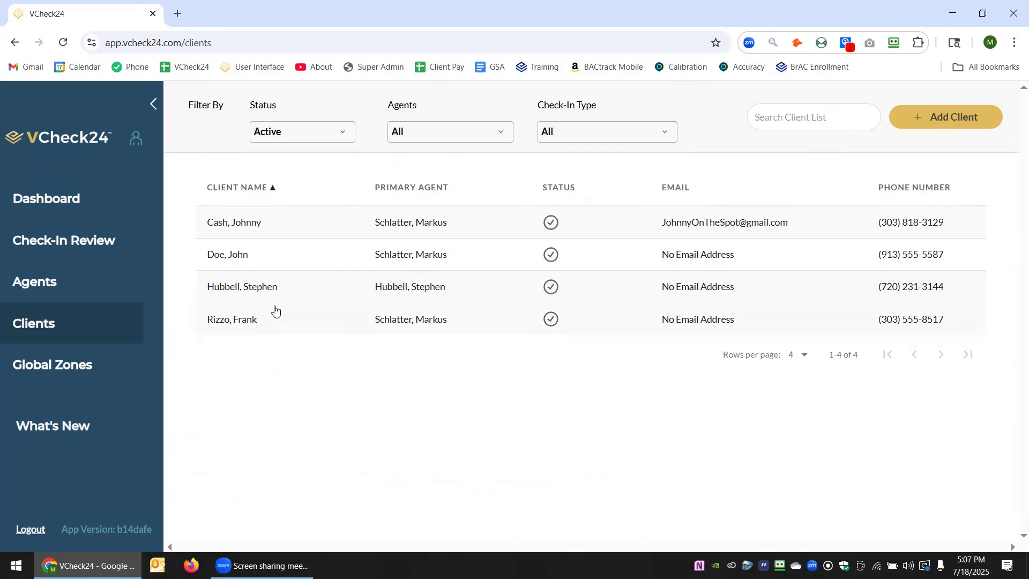
Open the newly added client's record for editing and go to its Zones page.
click(239, 260)
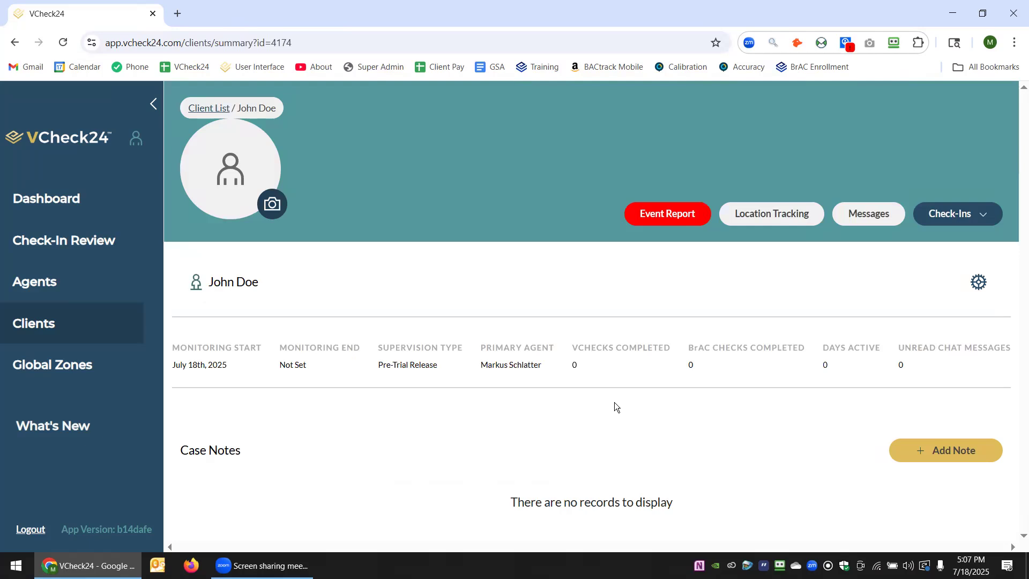
click(980, 284)
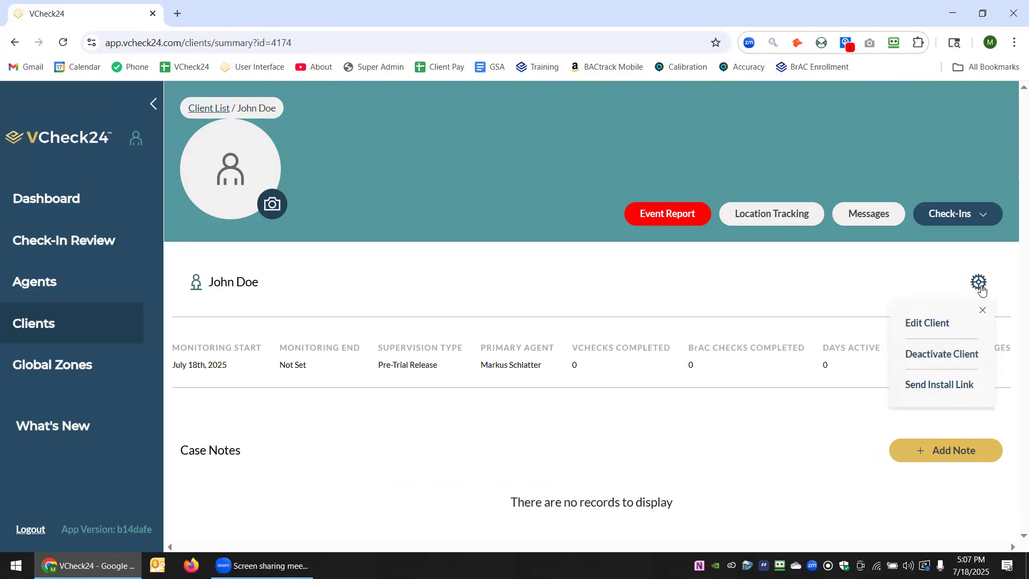
click(926, 323)
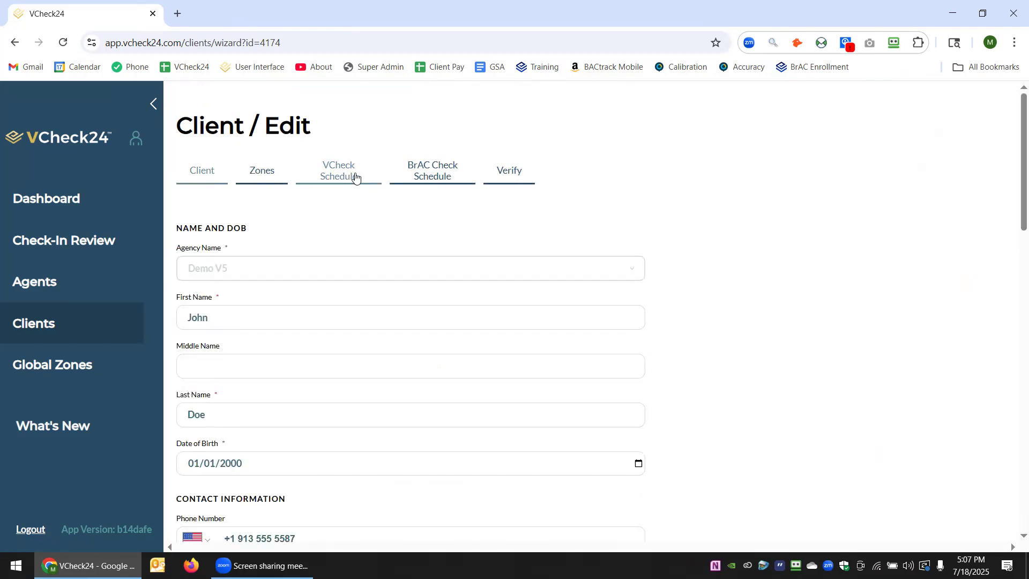
click(267, 174)
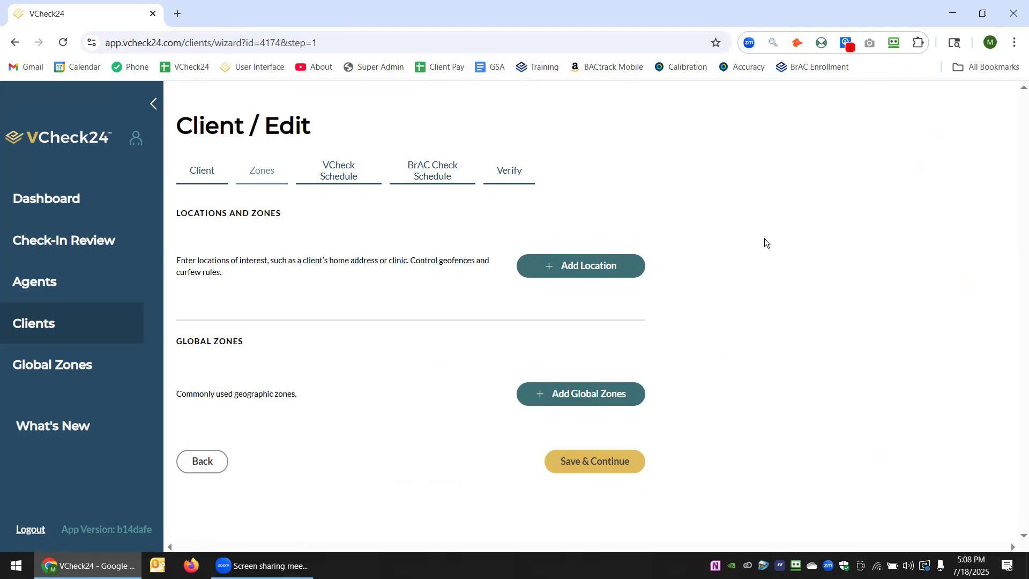
Start a new location named "Wife's house", pick a suggested street address for it, and enable its zone.
click(574, 266)
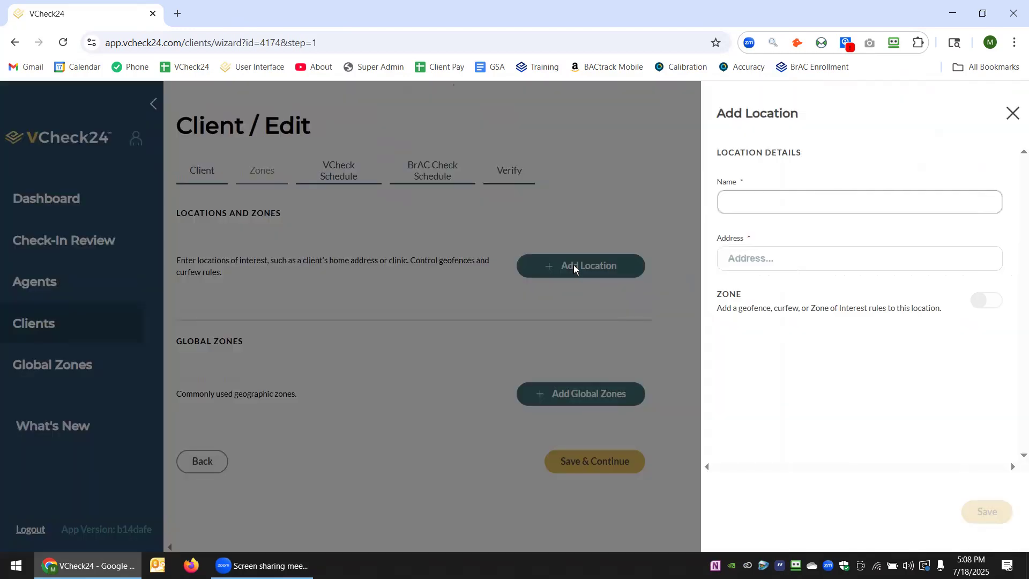
click(746, 204)
text(Wife's house)
key(Tab)
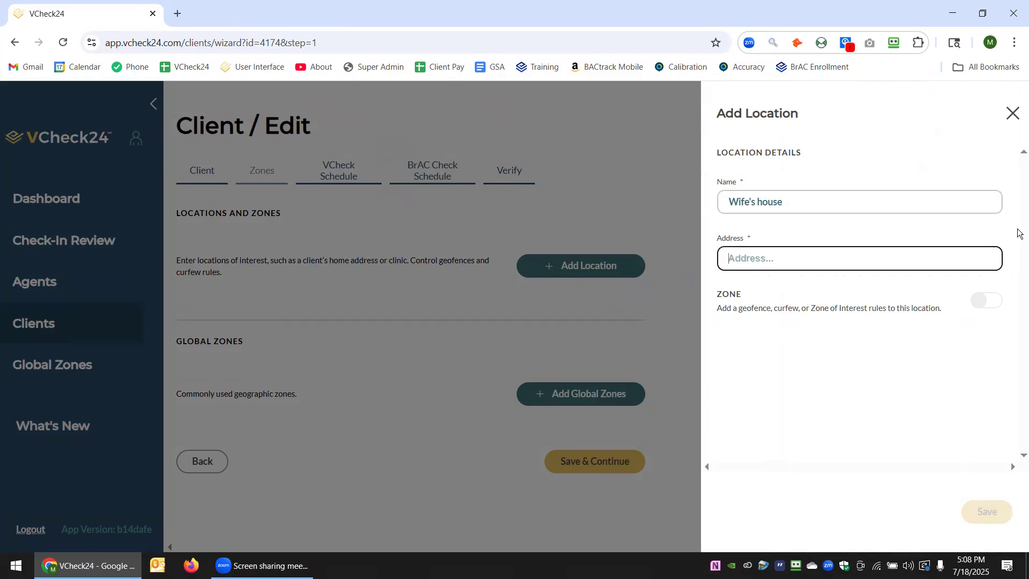
text(346)
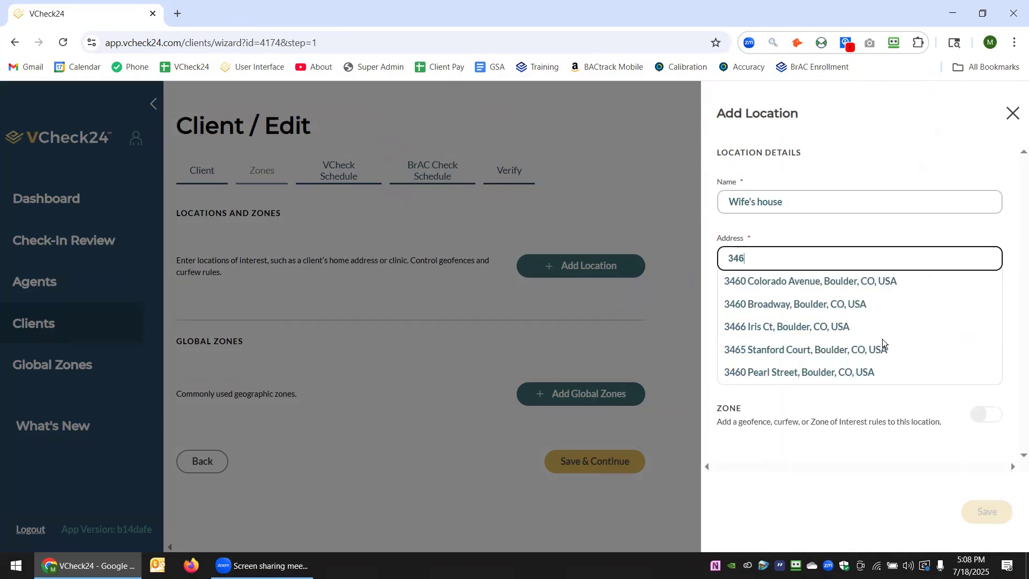
click(777, 304)
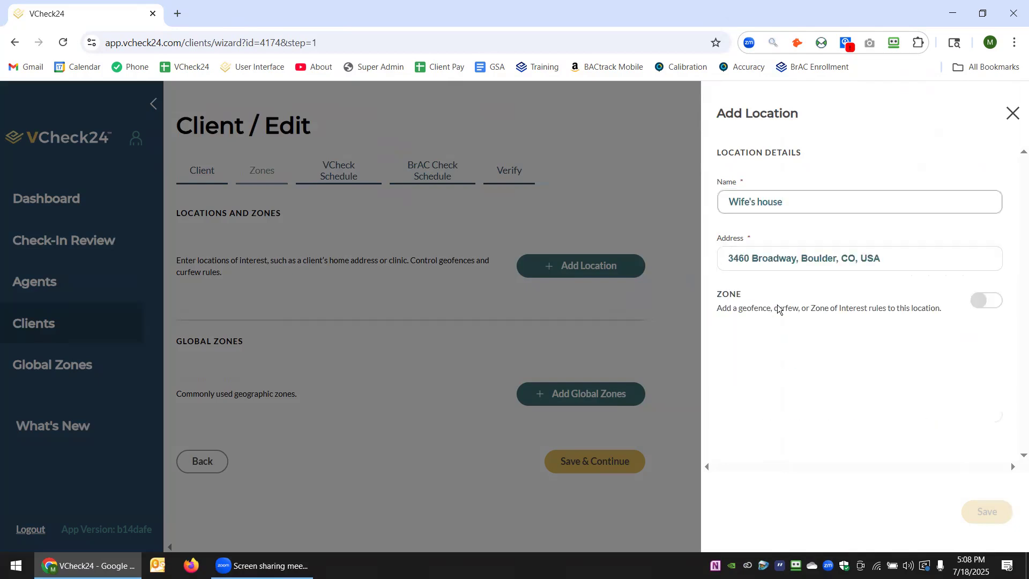
click(994, 301)
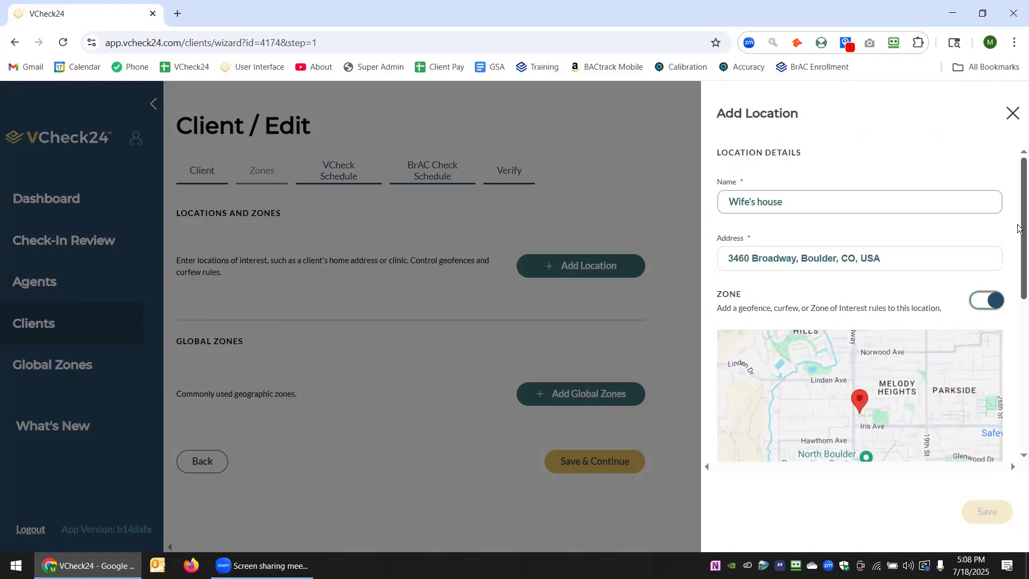
Draw a circular geofence around the location marker on the full-screen map.
scroll(1018, 262, down, 1)
drag(1017, 261, 1017, 249)
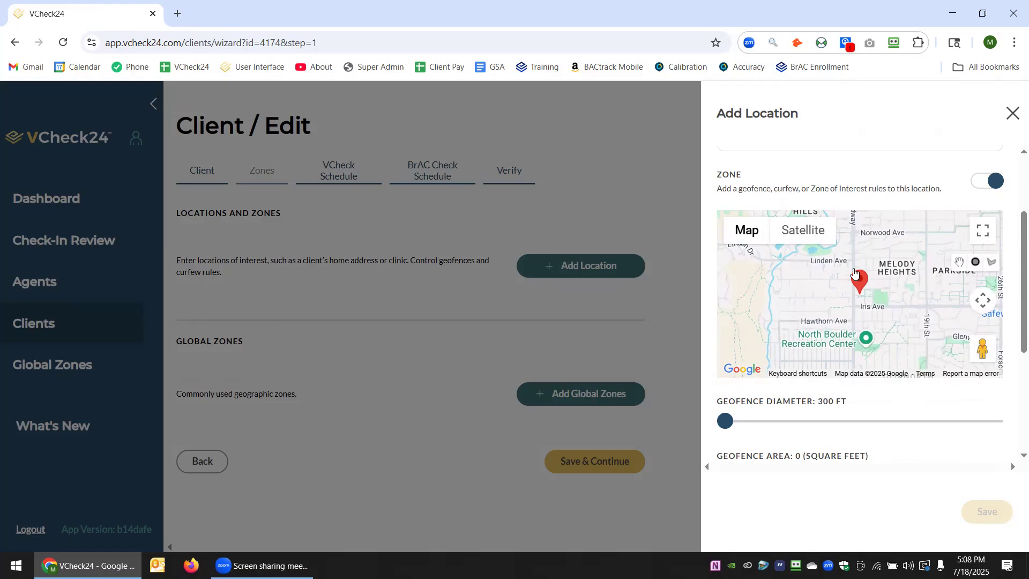
click(984, 231)
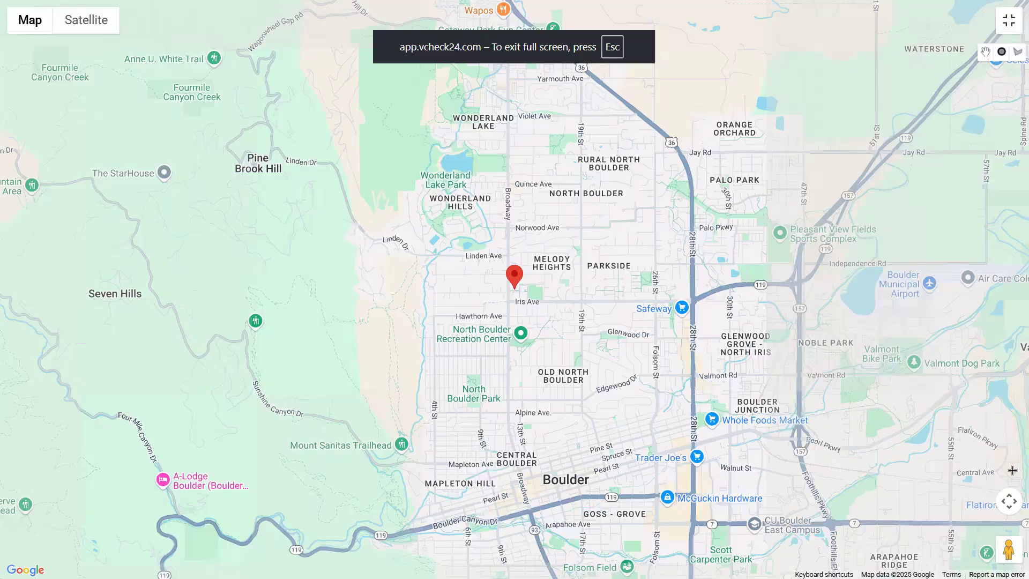
click(975, 468)
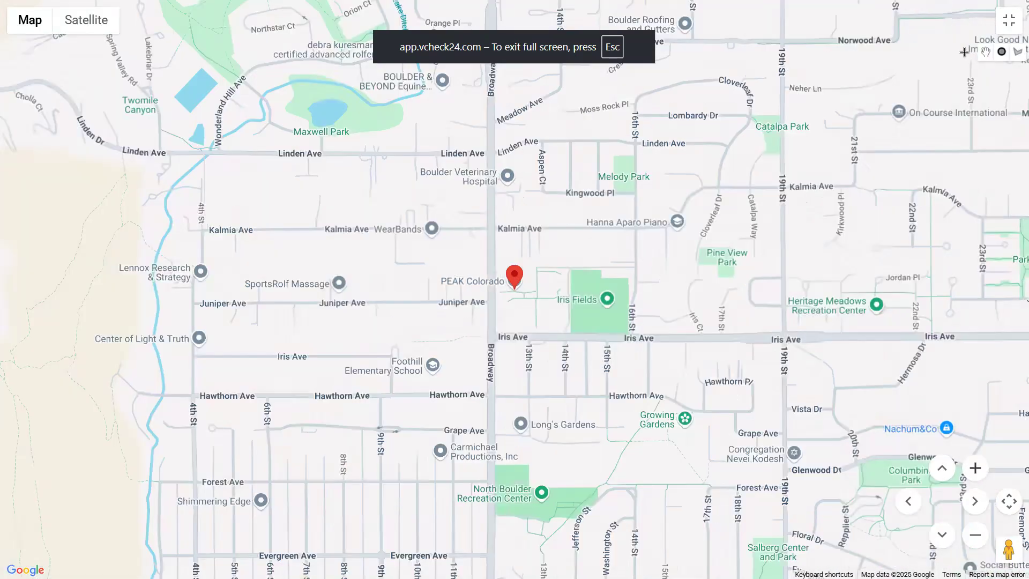
click(1002, 52)
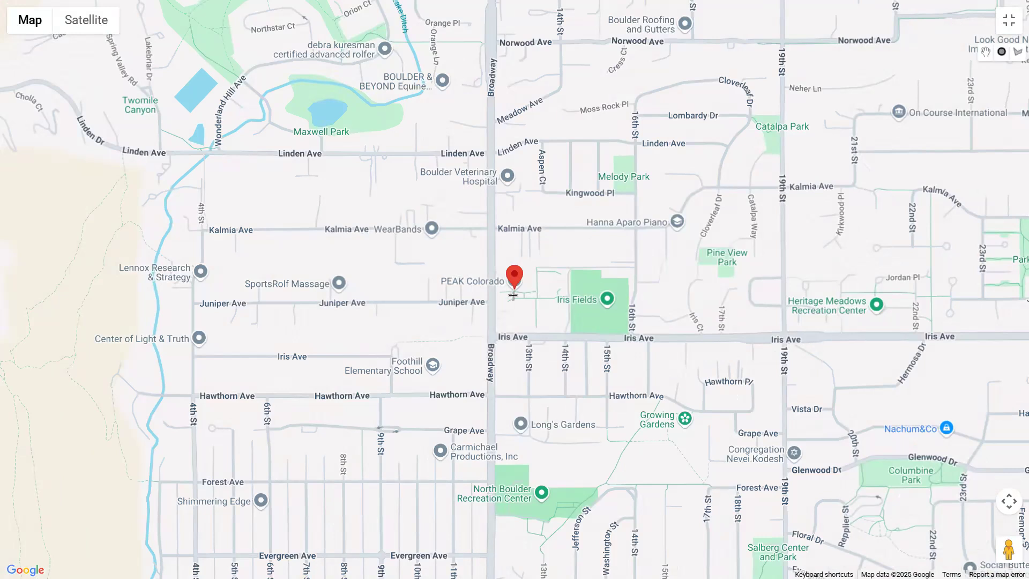
drag(517, 287, 630, 292)
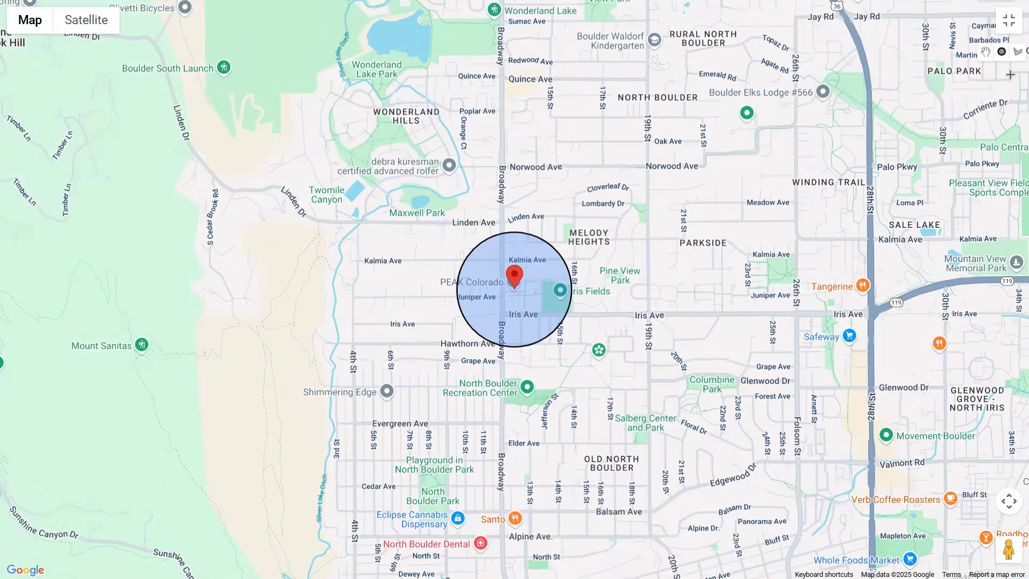
Replace the circular geofence with a five-cornered polygon enclosing the marker and surrounding neighbourhoods, and leave the full-screen map.
click(1017, 57)
click(96, 388)
click(429, 507)
click(930, 174)
click(693, 53)
click(272, 104)
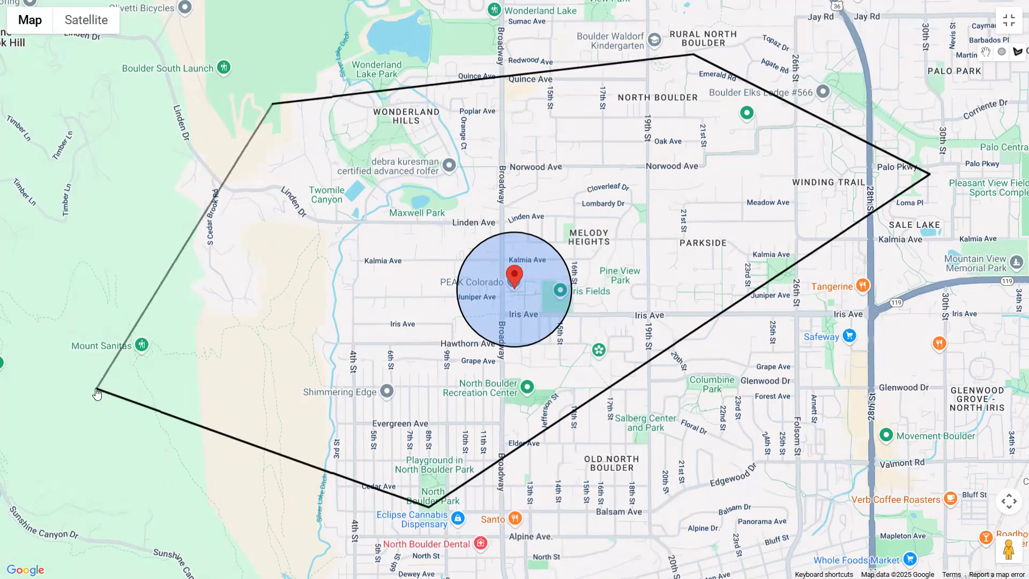
click(96, 389)
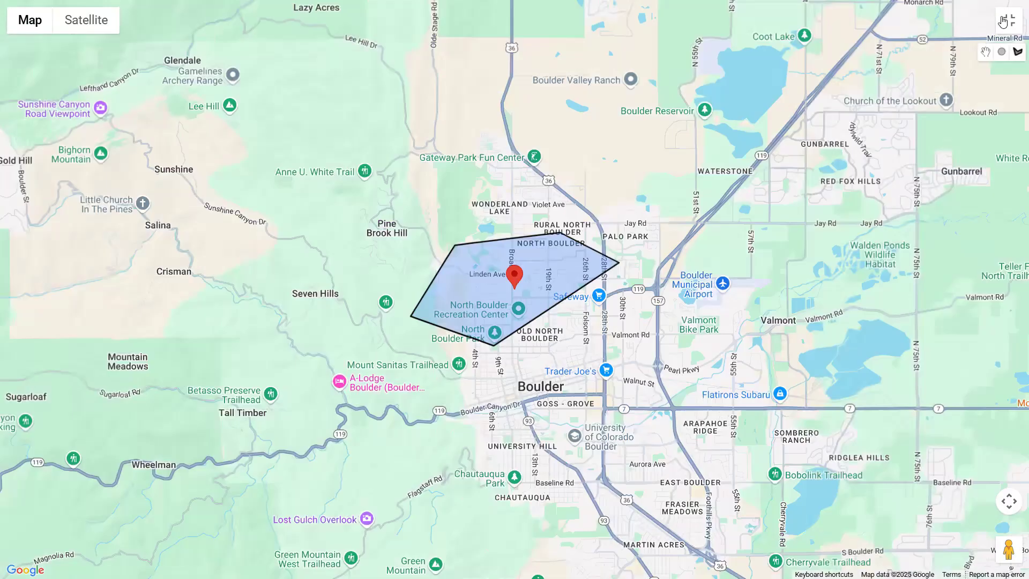
key(Escape)
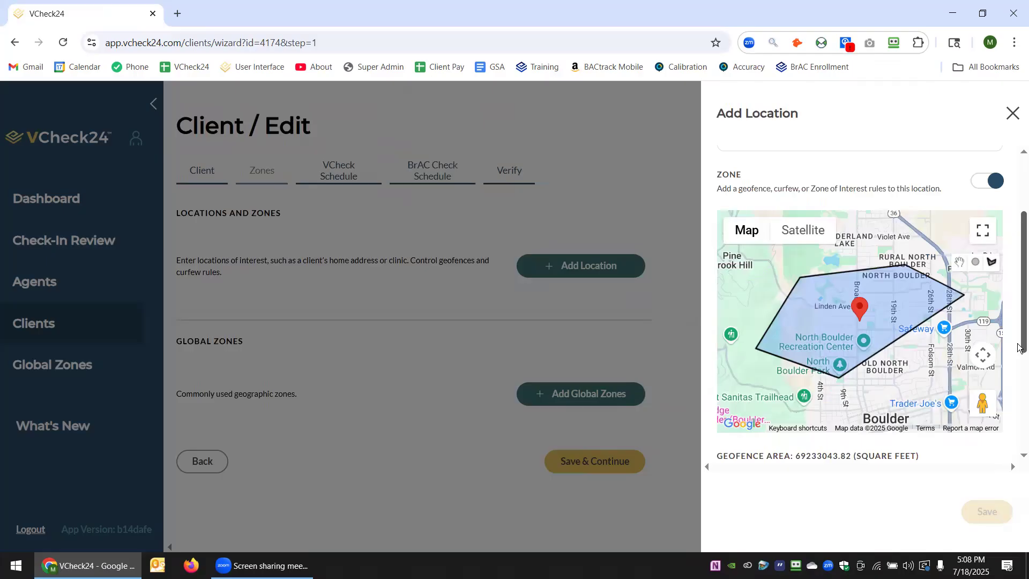
Designate the location as a Sobriety Check Zone (BrAC Check), save it, and continue to the VCheck Schedule page.
scroll(1020, 354, down, 4)
click(738, 419)
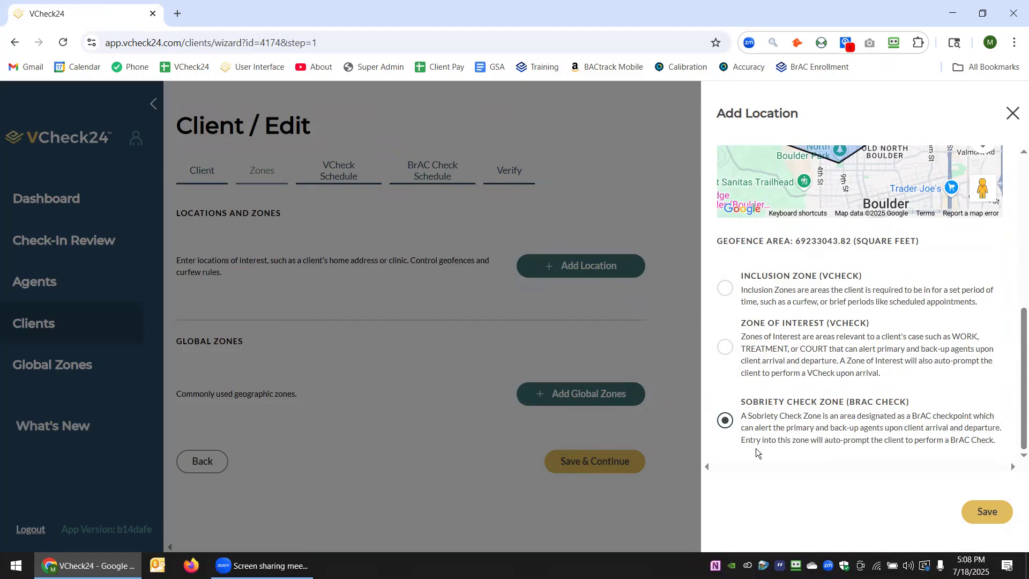
click(988, 515)
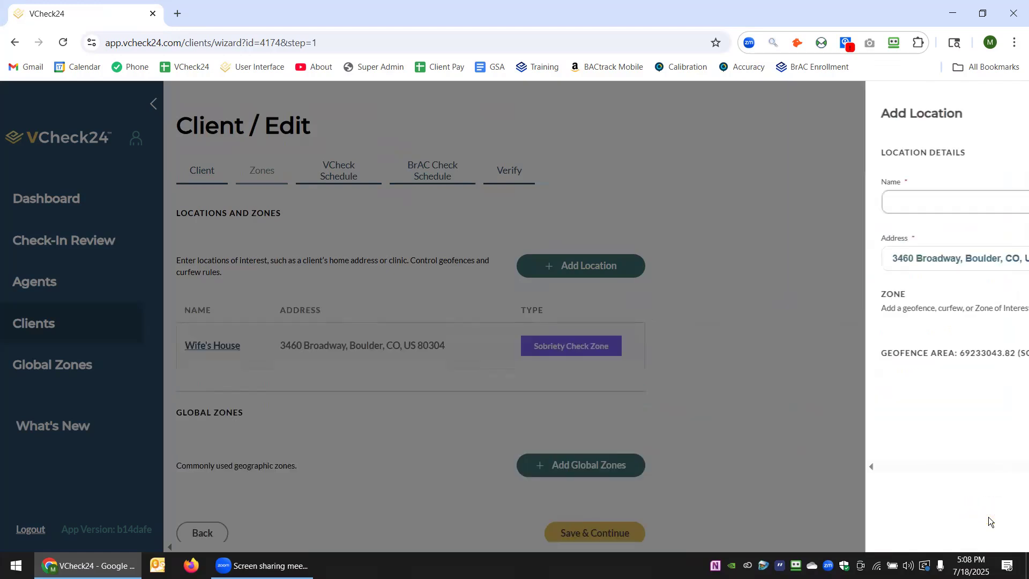
scroll(1018, 444, down, 1)
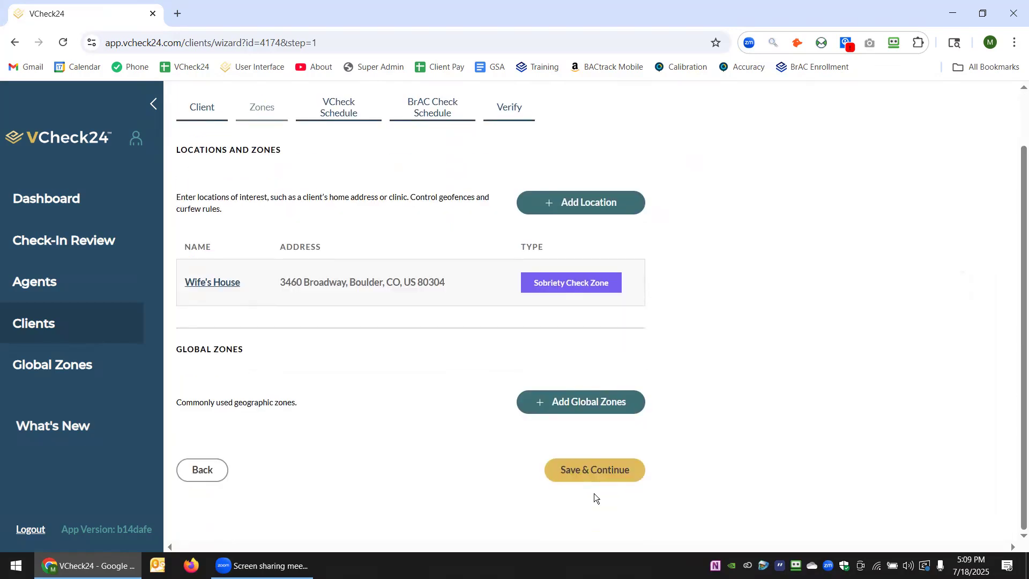
click(595, 471)
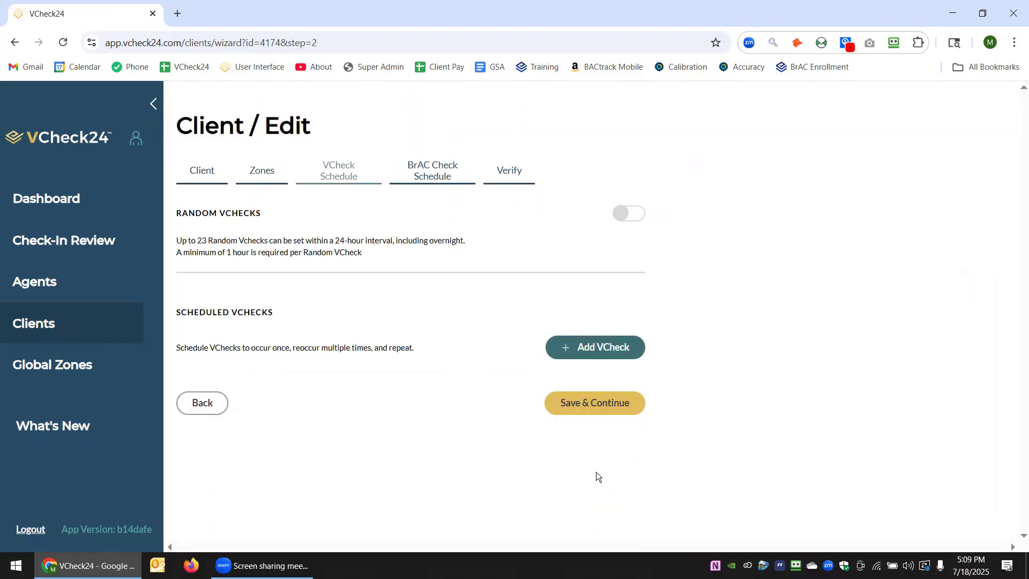